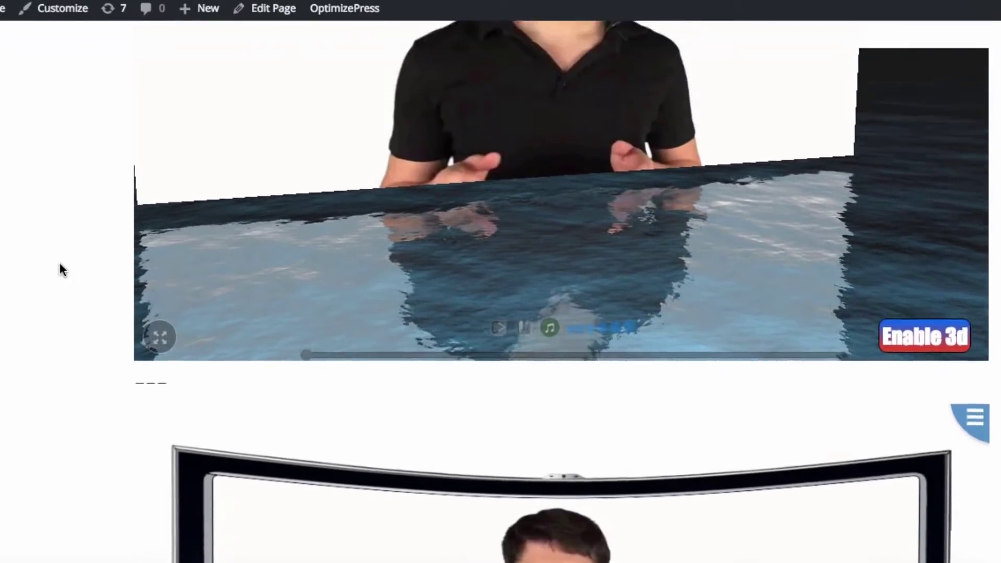
scroll(62, 270, "up", 3)
Step: Switch the water player's red/cyan anaglyph 3D on, then back to normal colour
left_click(895, 485)
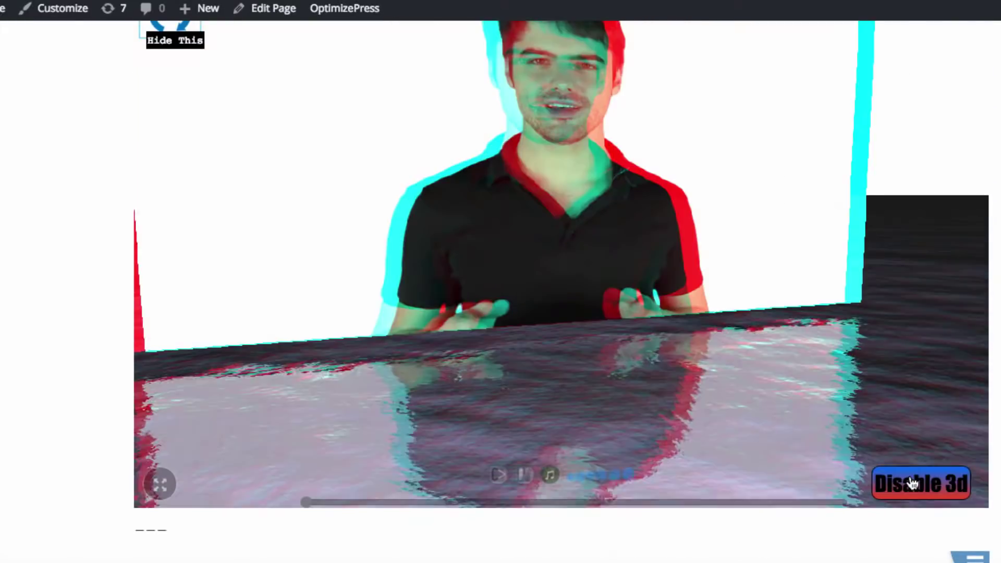
left_click(912, 483)
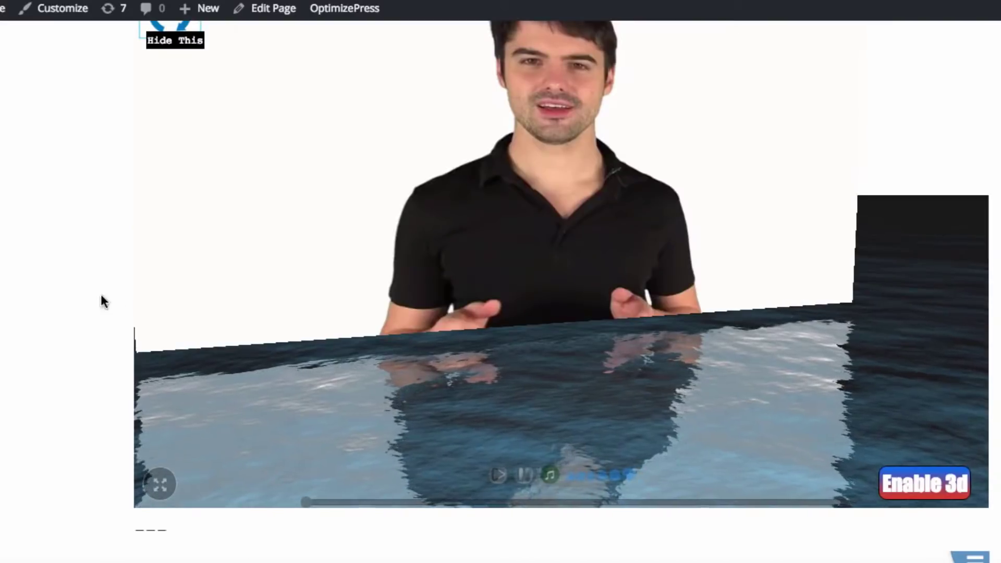
Step: Scroll up and down the Video Enigma demo page to look over the players
scroll(39, 252, "up", 2)
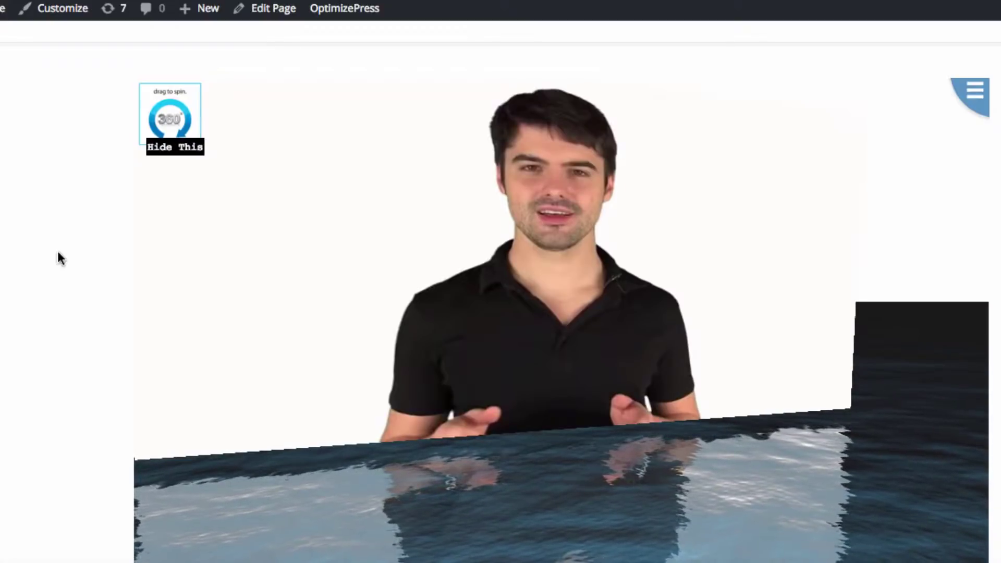
scroll(58, 251, "down", 1)
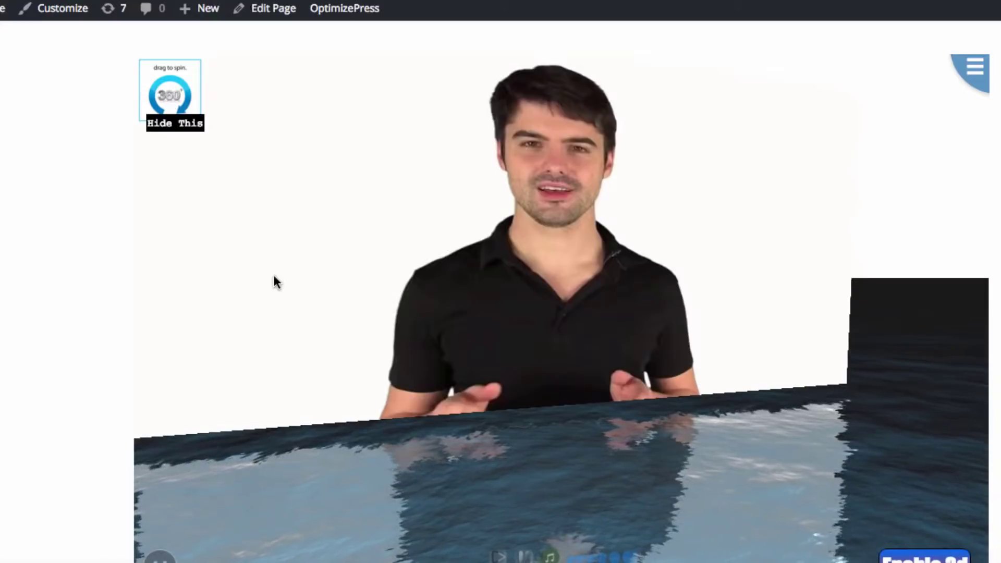
scroll(80, 369, "down", 6)
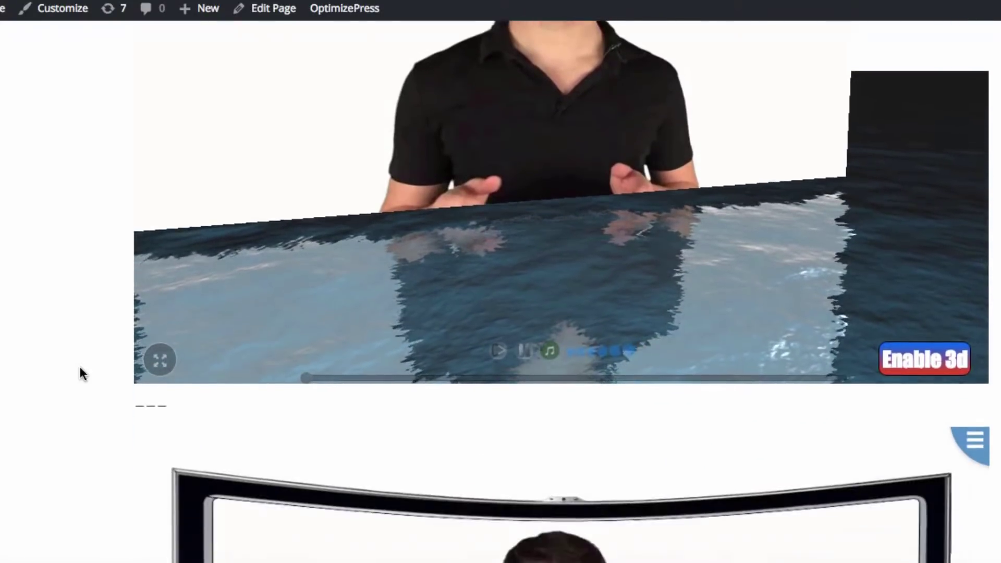
scroll(80, 370, "up", 4)
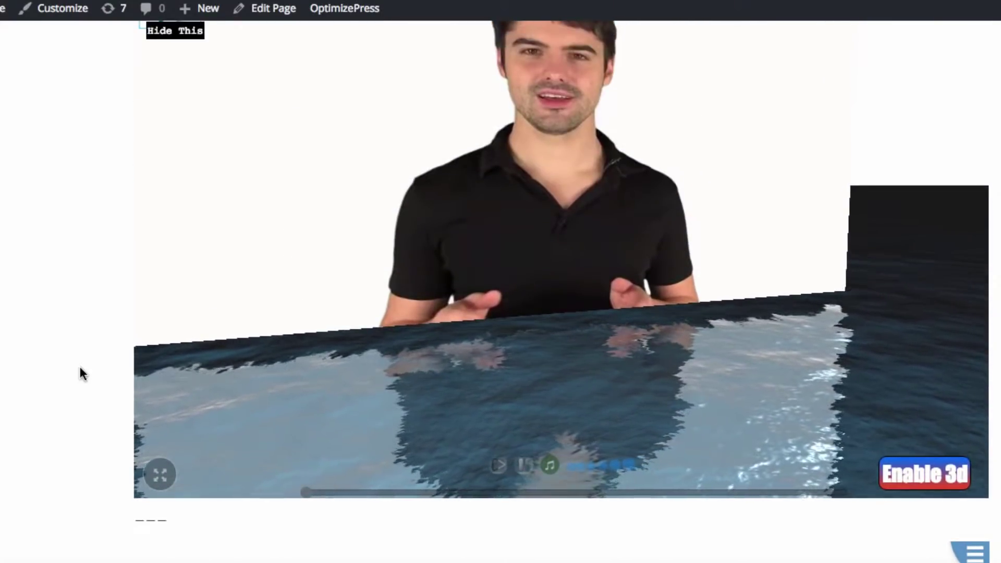
scroll(80, 368, "up", 1)
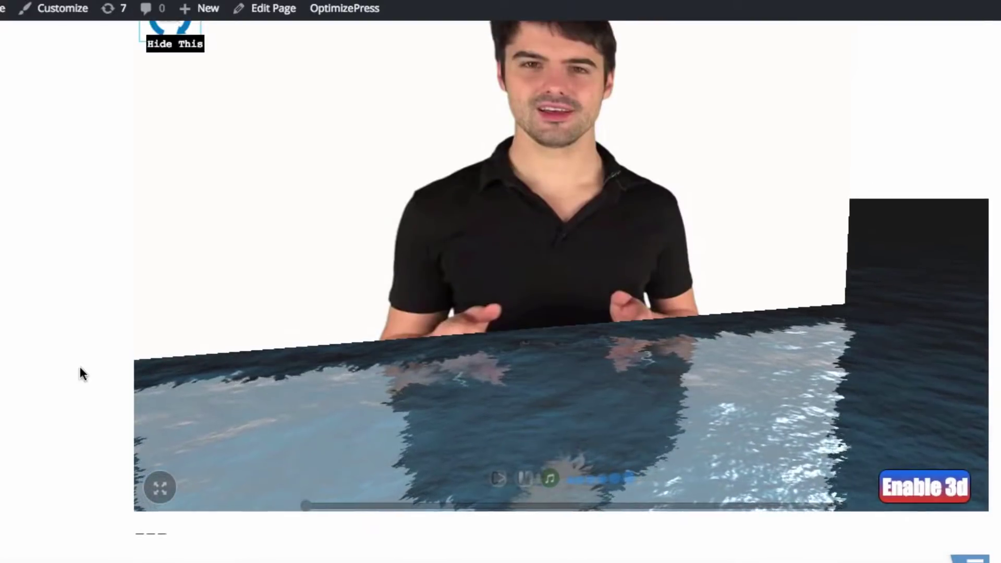
scroll(80, 368, "down", 1)
scroll(80, 367, "down", 3)
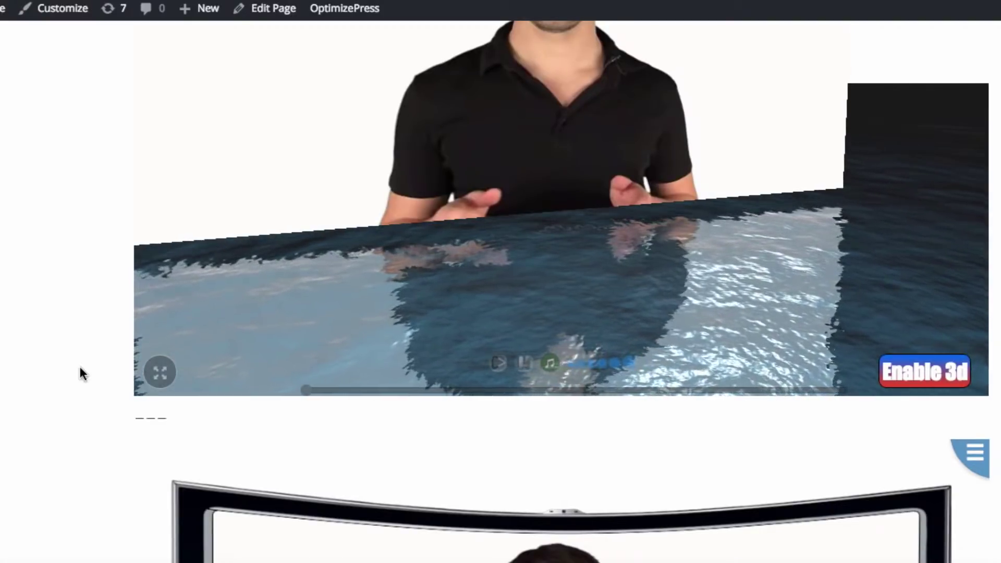
scroll(80, 368, "down", 1)
scroll(80, 368, "down", 3)
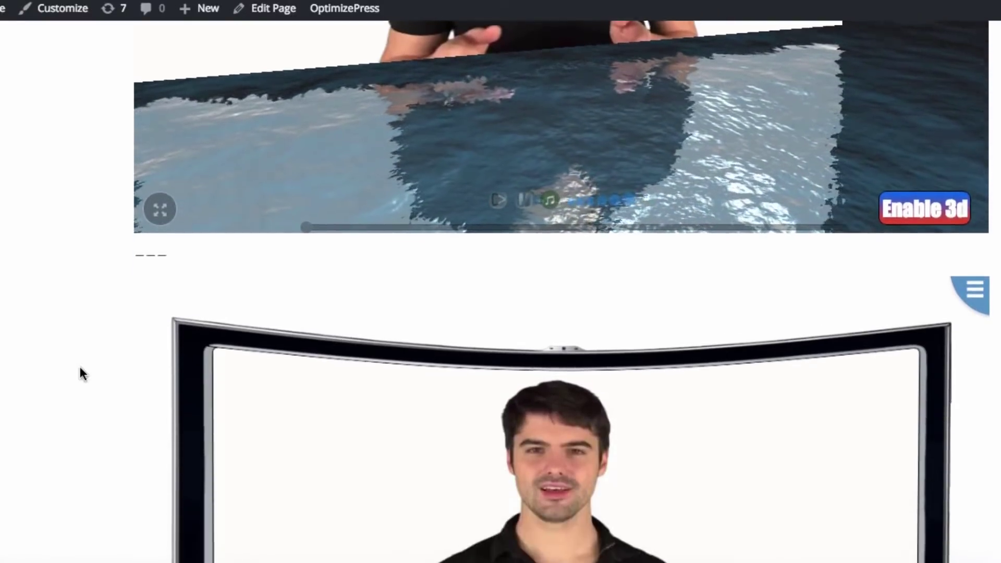
scroll(80, 368, "up", 4)
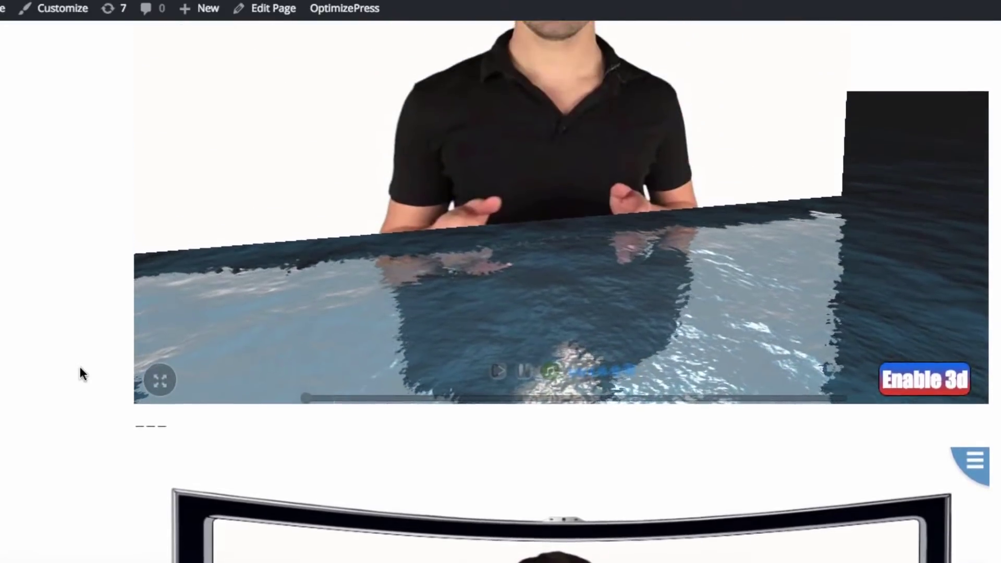
scroll(79, 364, "up", 1)
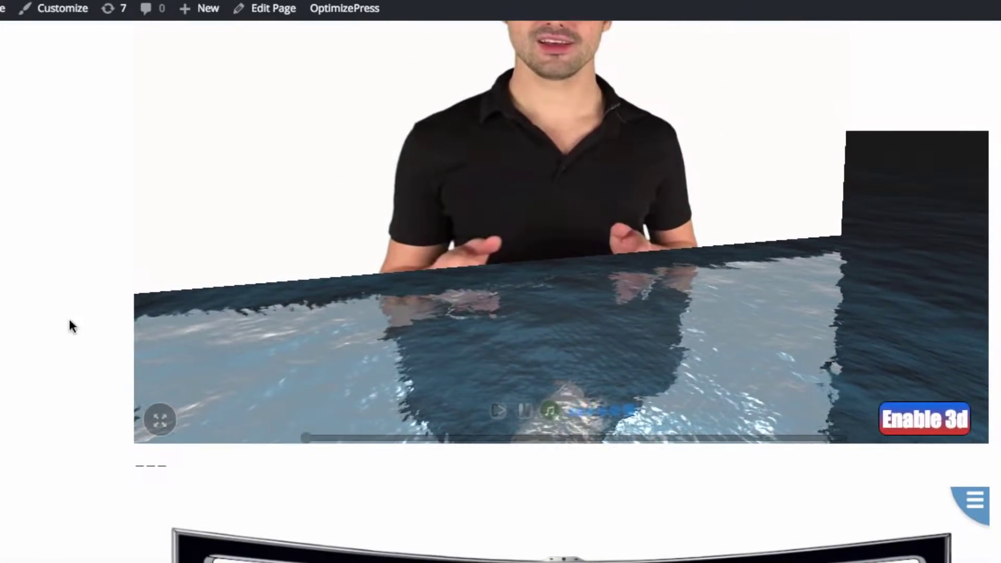
scroll(67, 312, "up", 4)
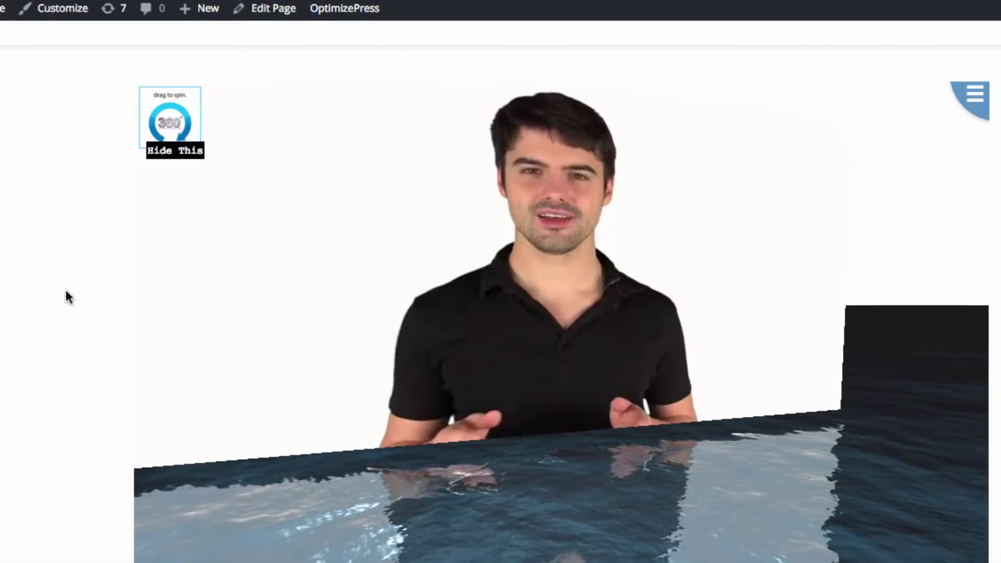
scroll(66, 291, "down", 1)
scroll(66, 293, "down", 2)
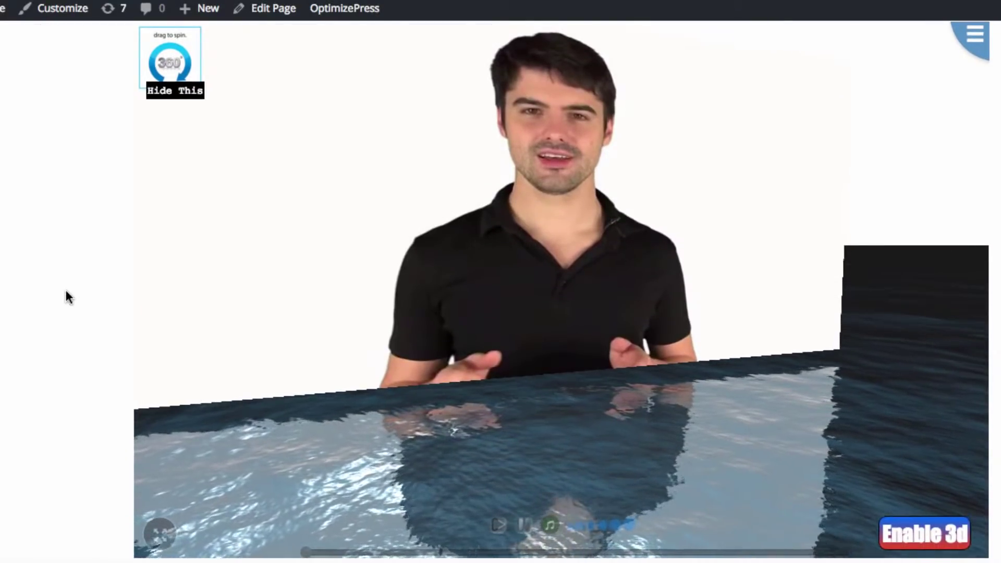
scroll(65, 292, "up", 2)
scroll(64, 292, "down", 5)
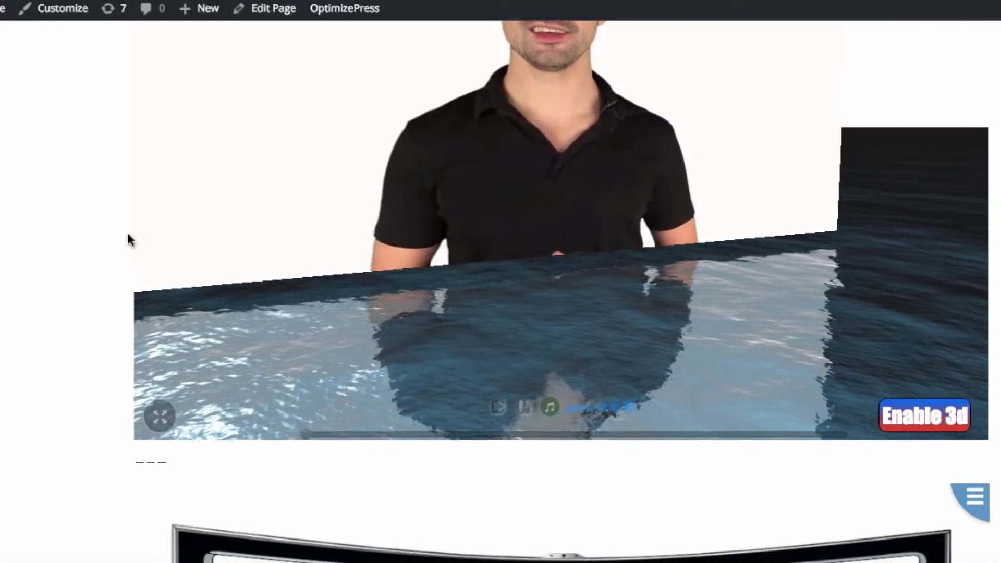
scroll(80, 234, "up", 3)
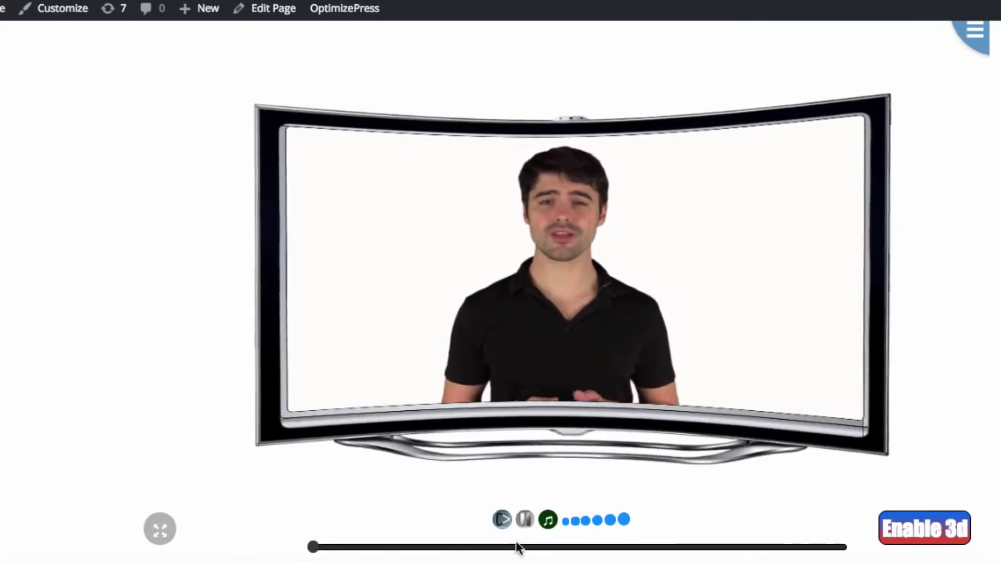
Step: Return to the water player and disable 3D so the Times Square clip plays in normal colour
scroll(241, 358, "up", 3)
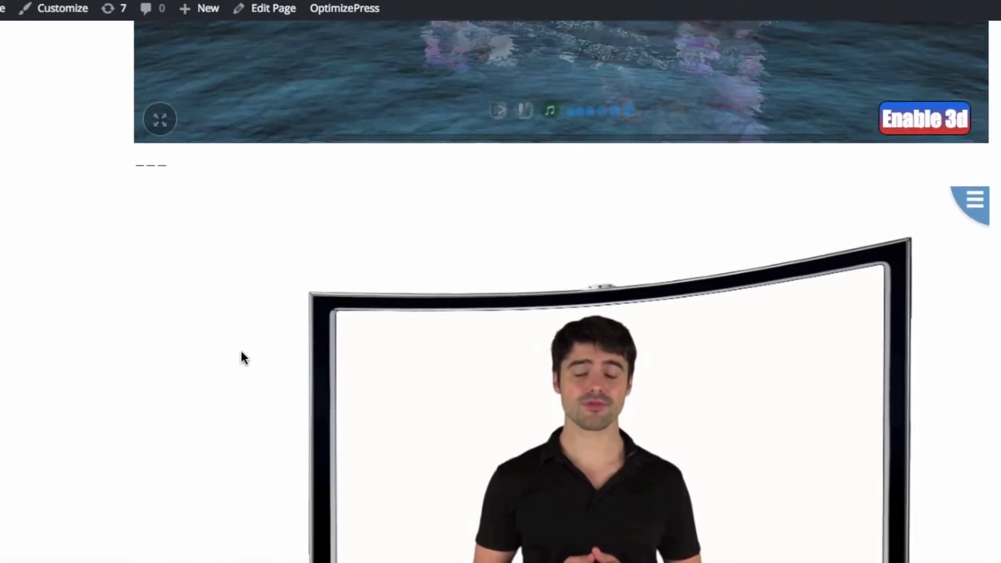
scroll(74, 306, "up", 7)
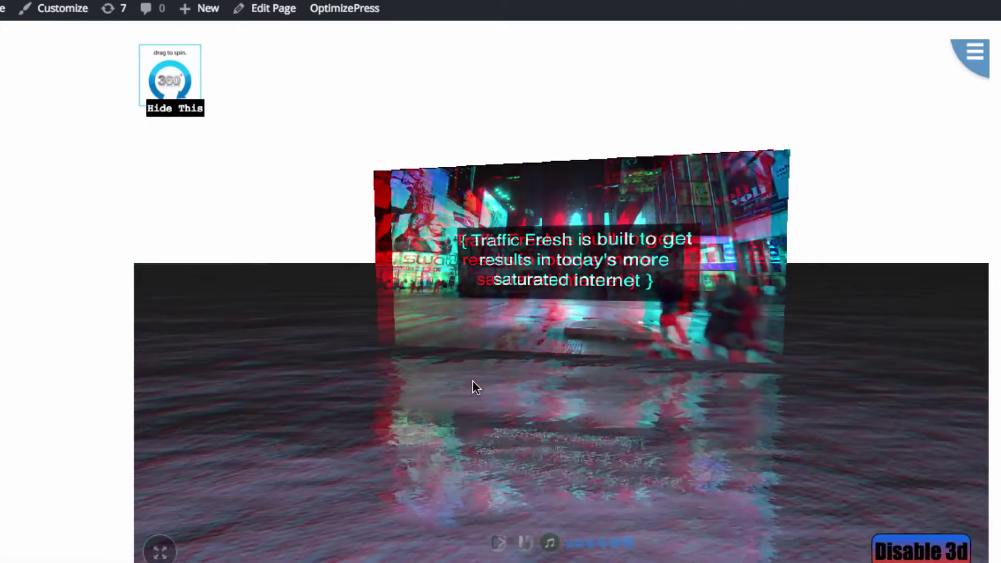
scroll(53, 175, "up", 1)
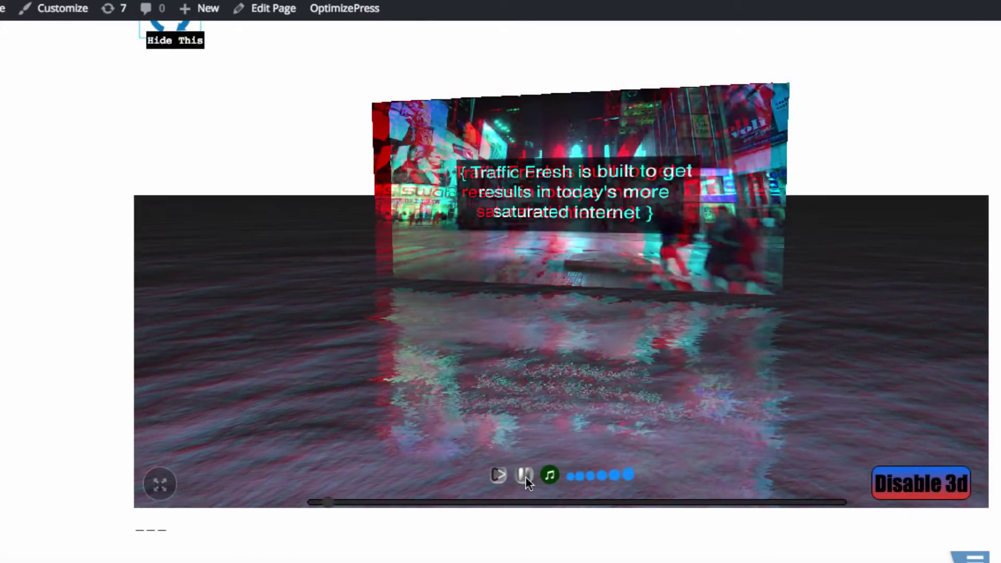
left_click(936, 492)
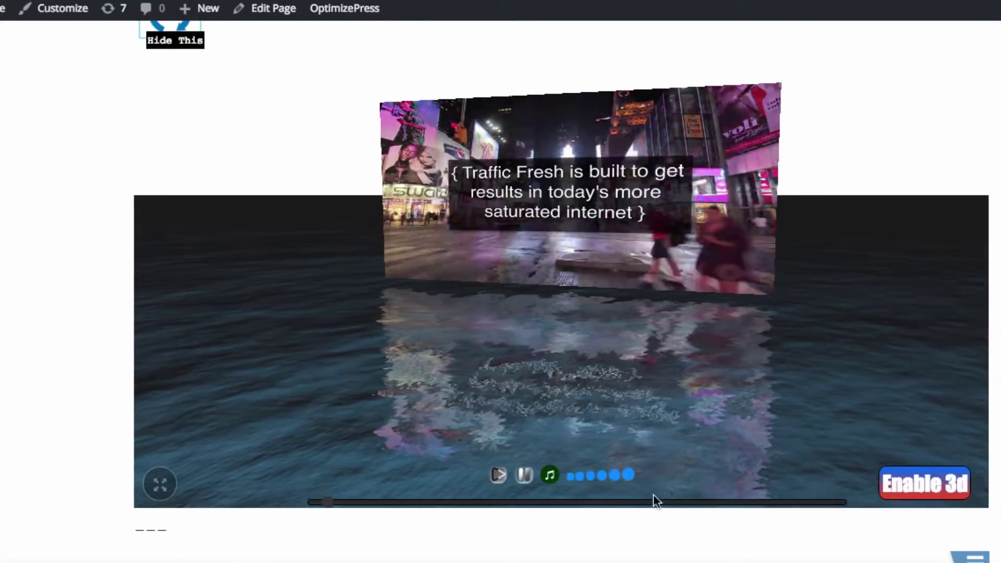
scroll(76, 270, "up", 2)
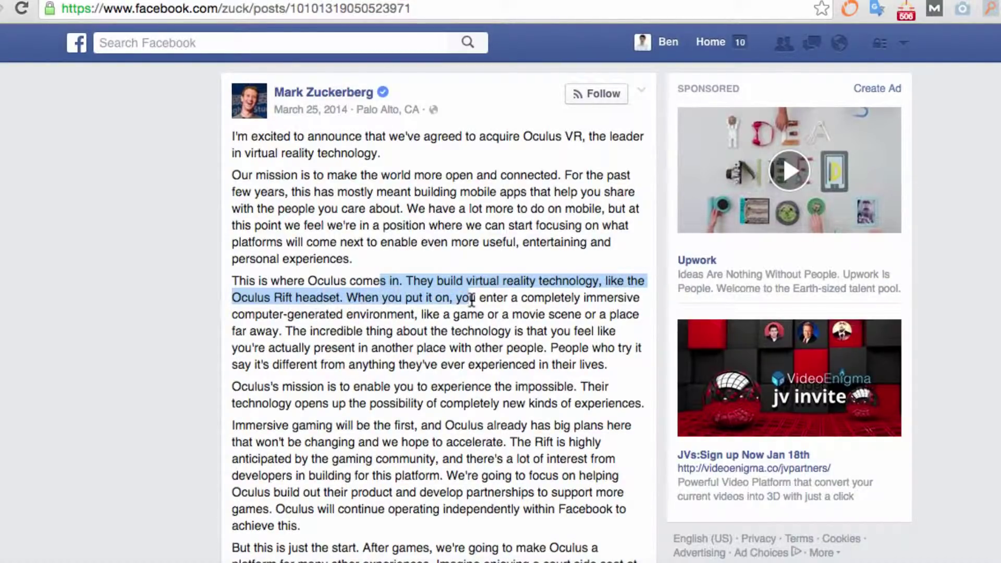
Step: Bring up the profile card of the author of the Oculus VR acquisition post
mouse_move(297, 92)
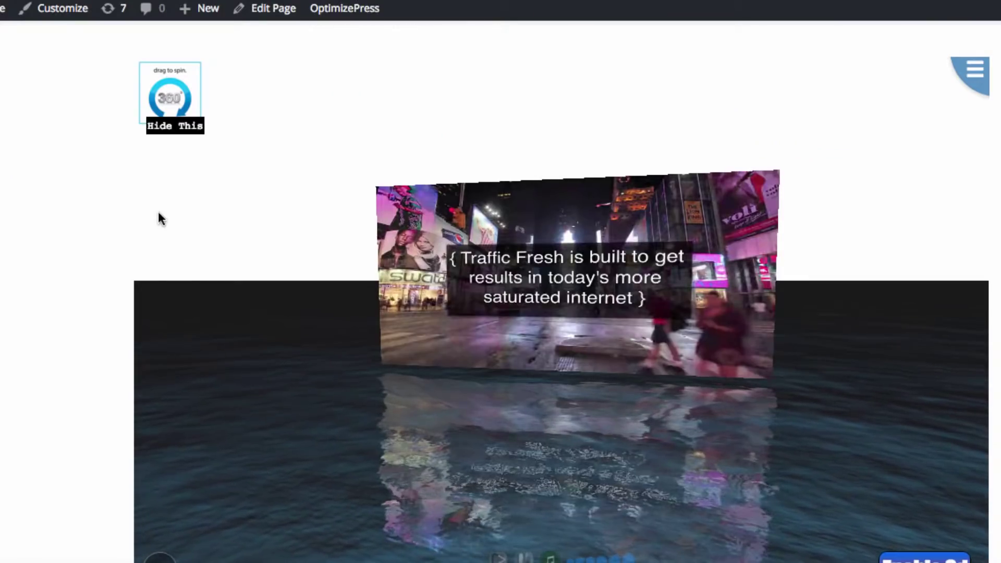
Step: Switch the Times Square scene's anaglyph 3D on, then back to normal colour
scroll(87, 268, "up", 3)
scroll(87, 267, "down", 4)
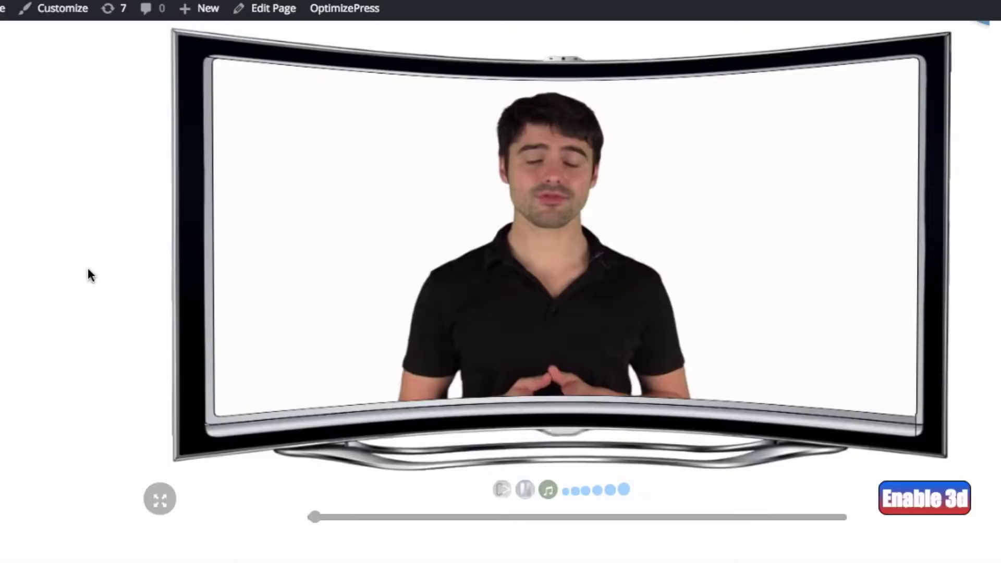
scroll(87, 264, "up", 1)
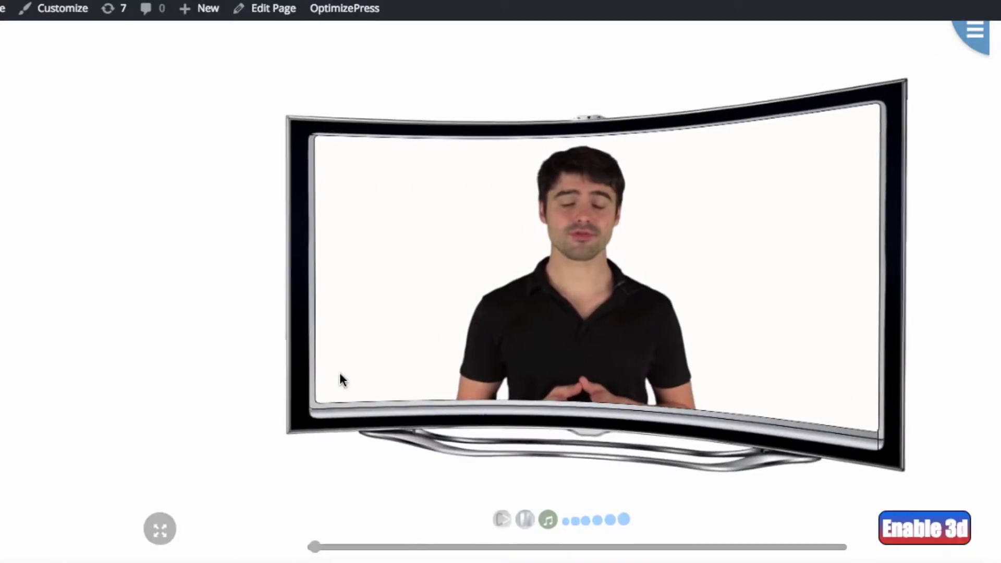
scroll(544, 394, "up", 9)
scroll(850, 227, "up", 3)
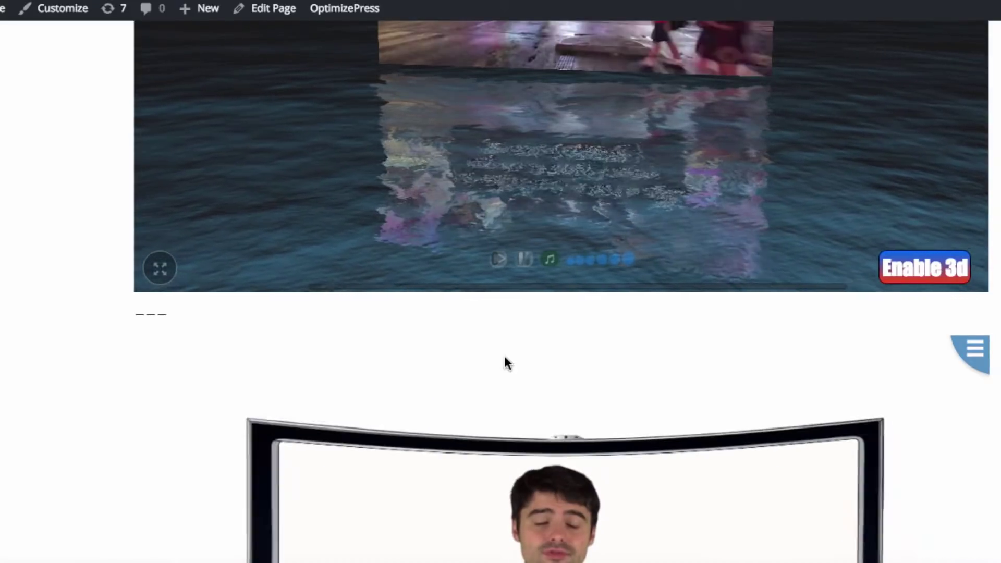
scroll(83, 202, "up", 5)
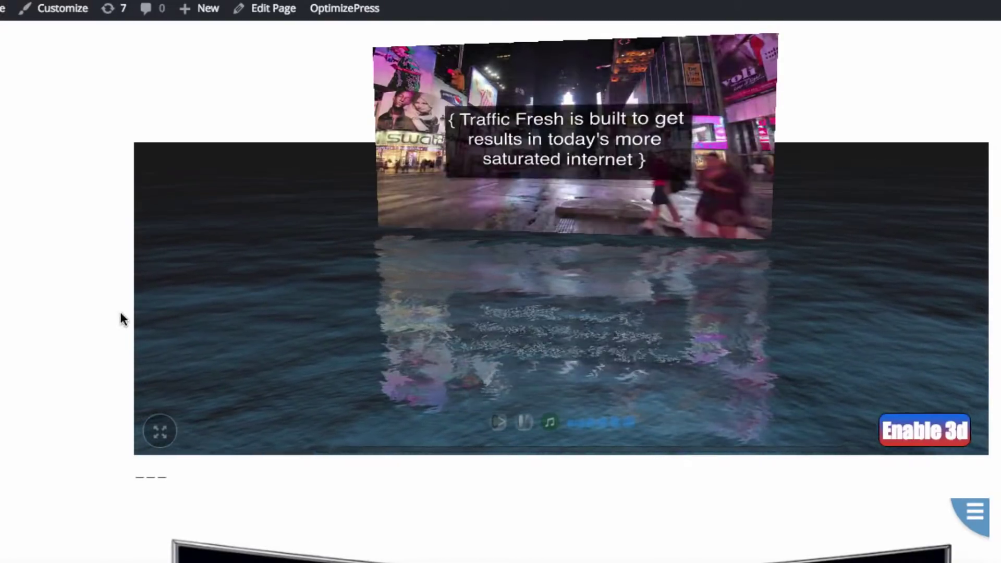
scroll(113, 318, "up", 3)
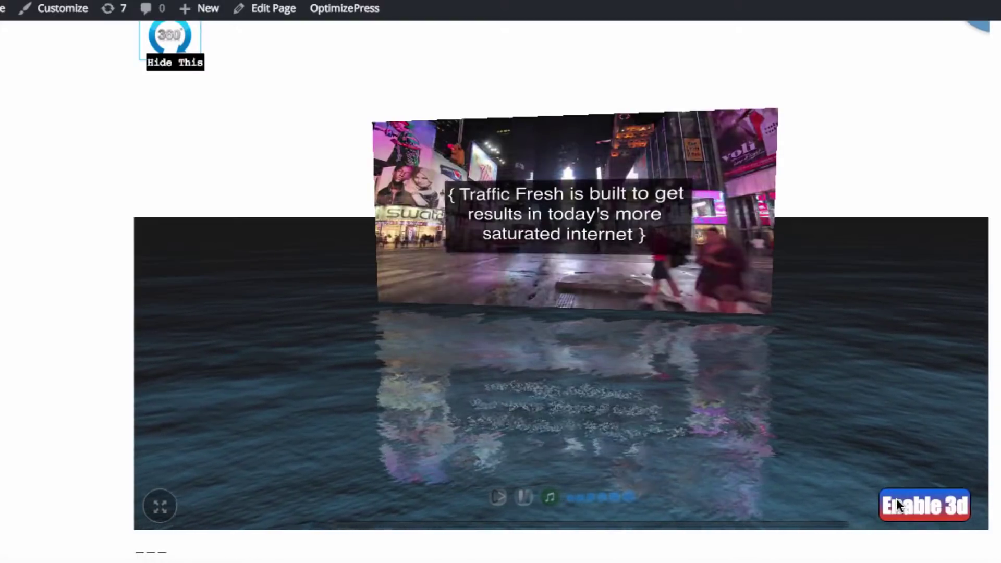
left_click(946, 517)
left_click(946, 517)
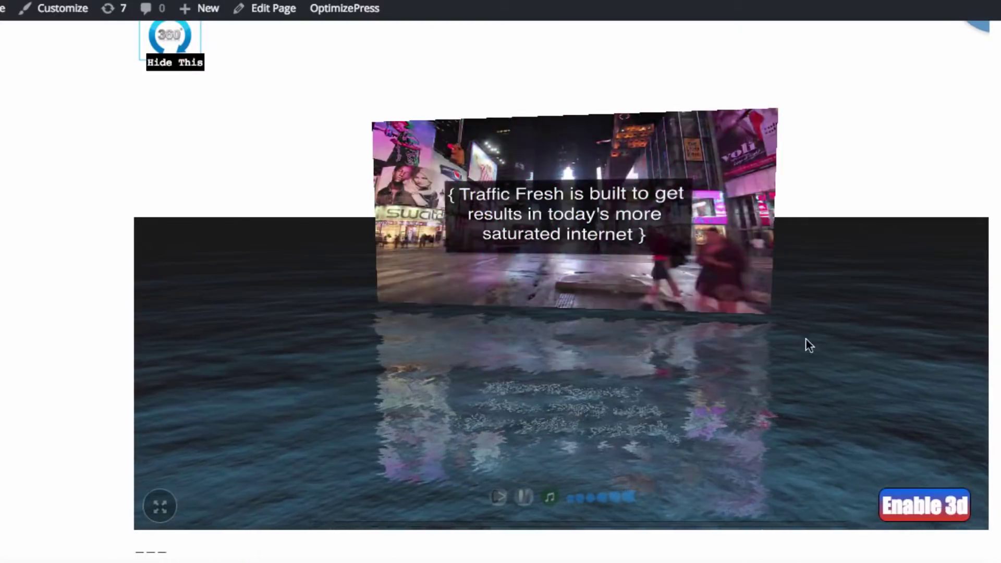
Step: Bring the curved-TV player with the presenter video into view below the water player
scroll(777, 299, "down", 5)
scroll(777, 300, "down", 5)
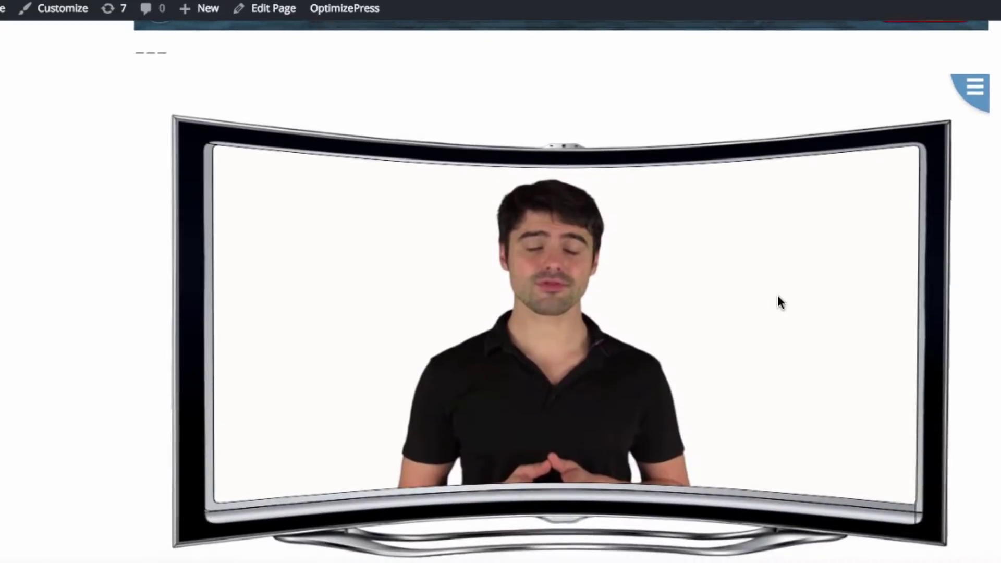
scroll(324, 249, "up", 3)
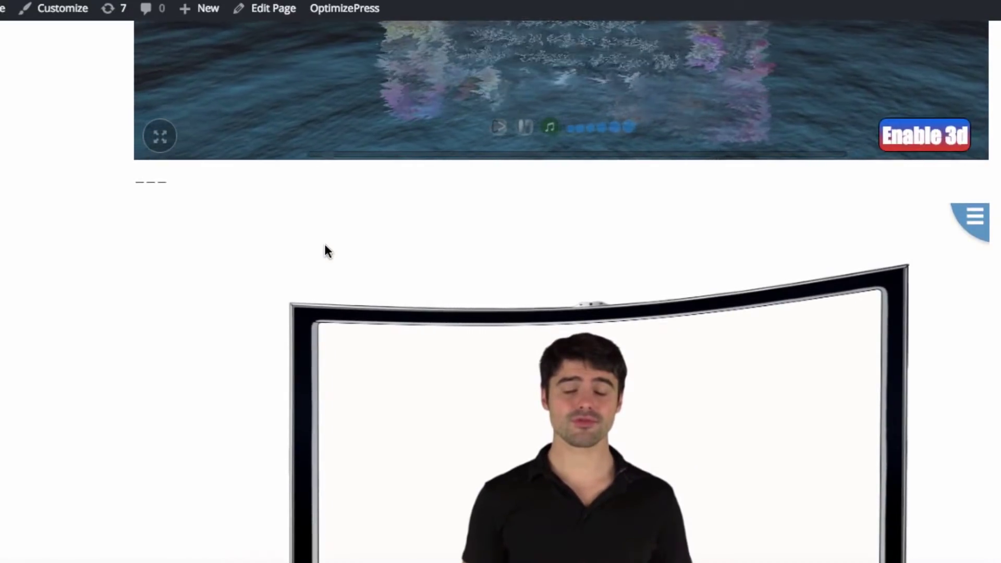
scroll(57, 245, "up", 5)
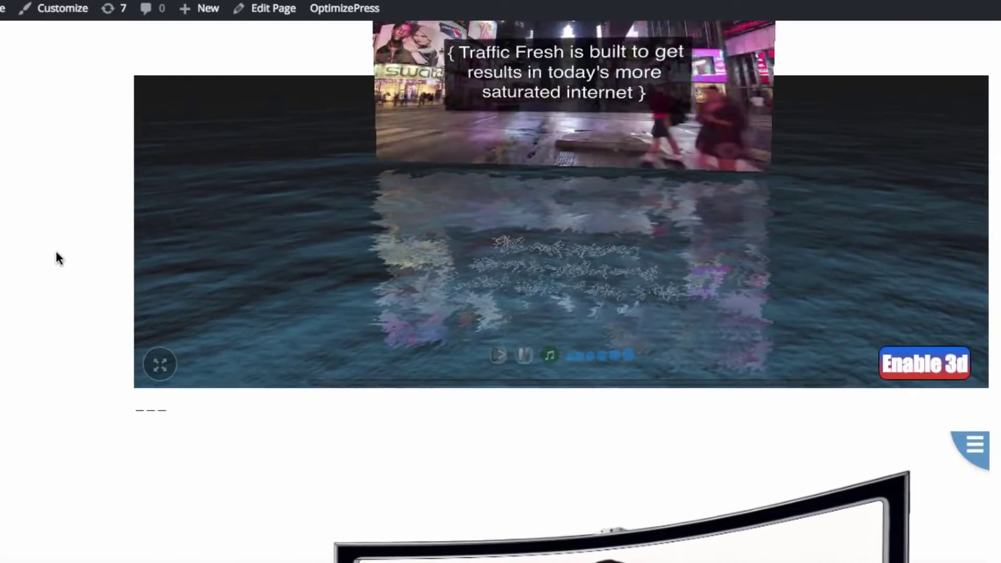
scroll(123, 327, "down", 10)
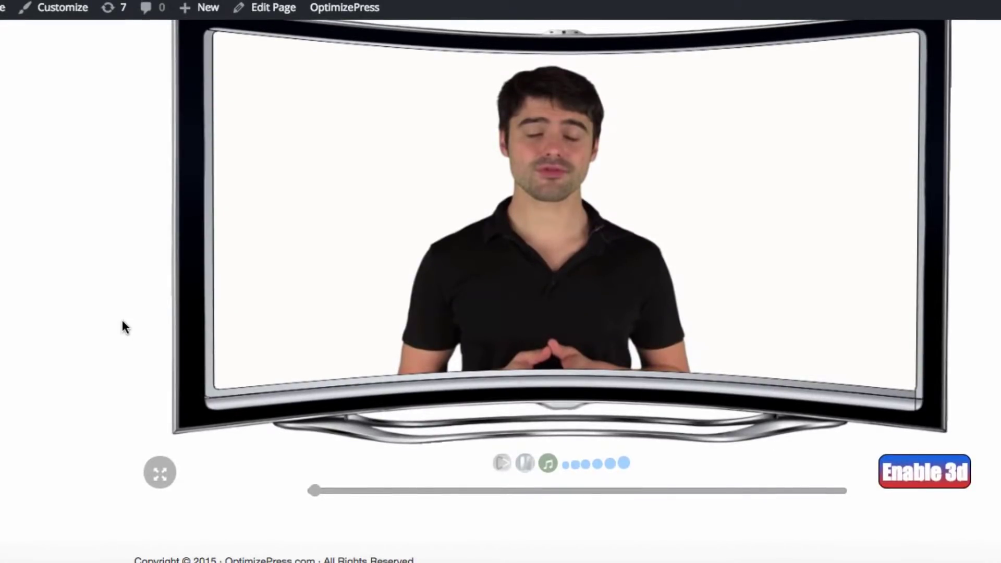
scroll(89, 257, "up", 11)
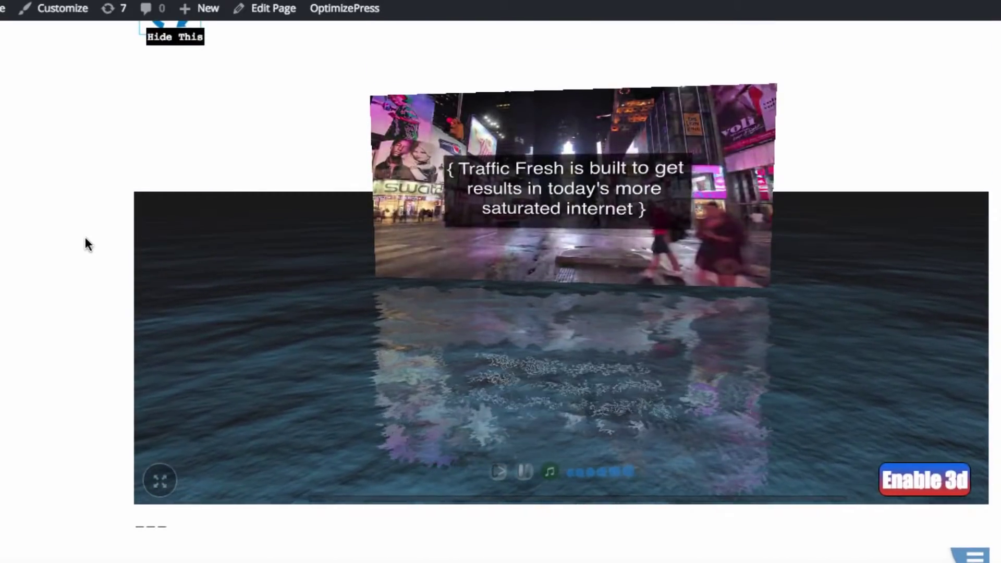
scroll(31, 426, "down", 5)
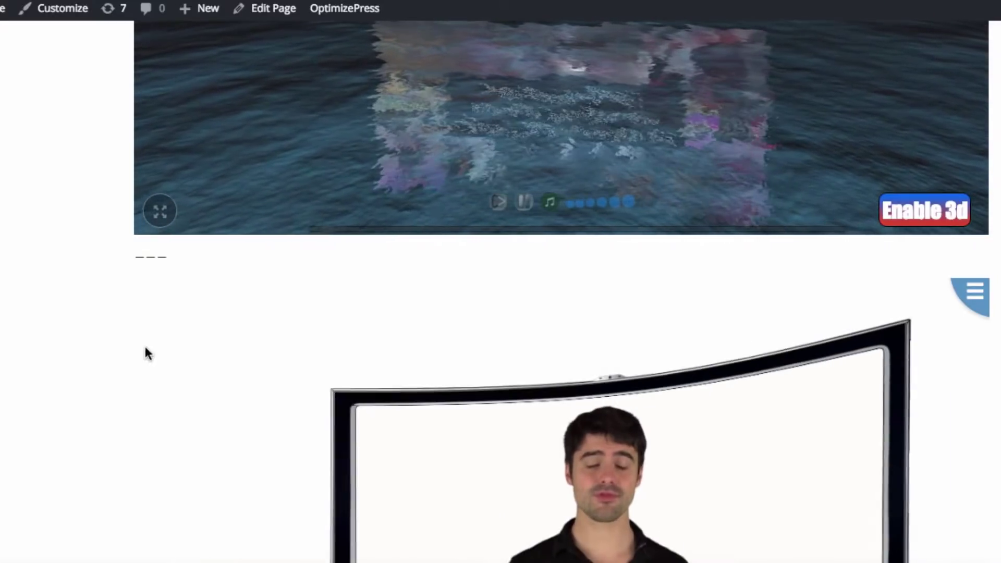
scroll(125, 339, "up", 6)
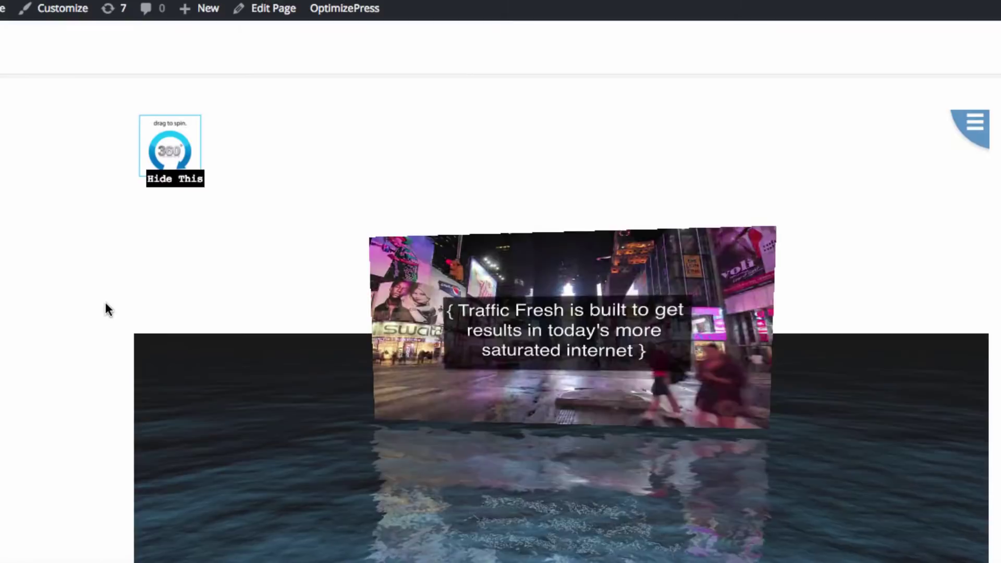
scroll(105, 304, "down", 1)
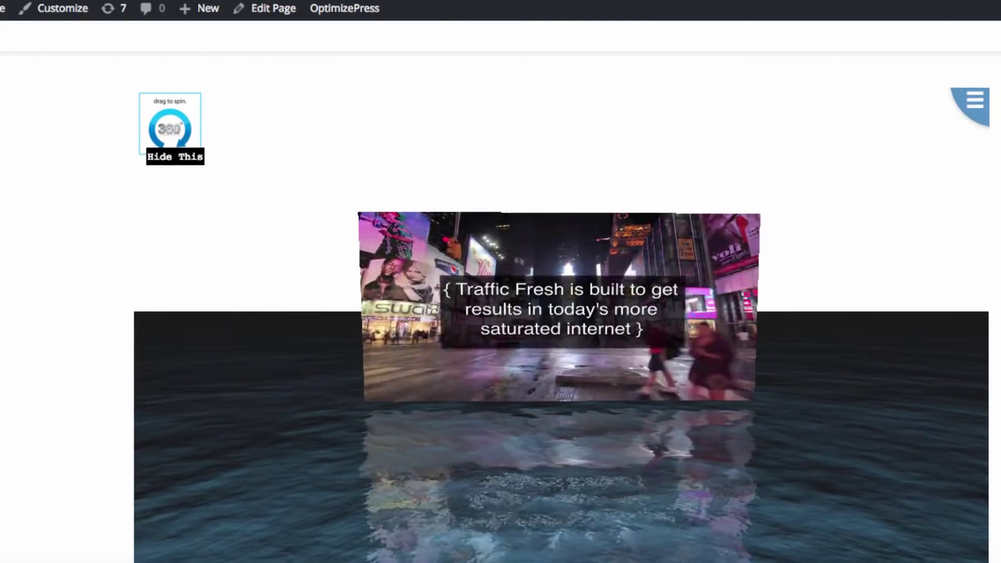
scroll(35, 412, "down", 10)
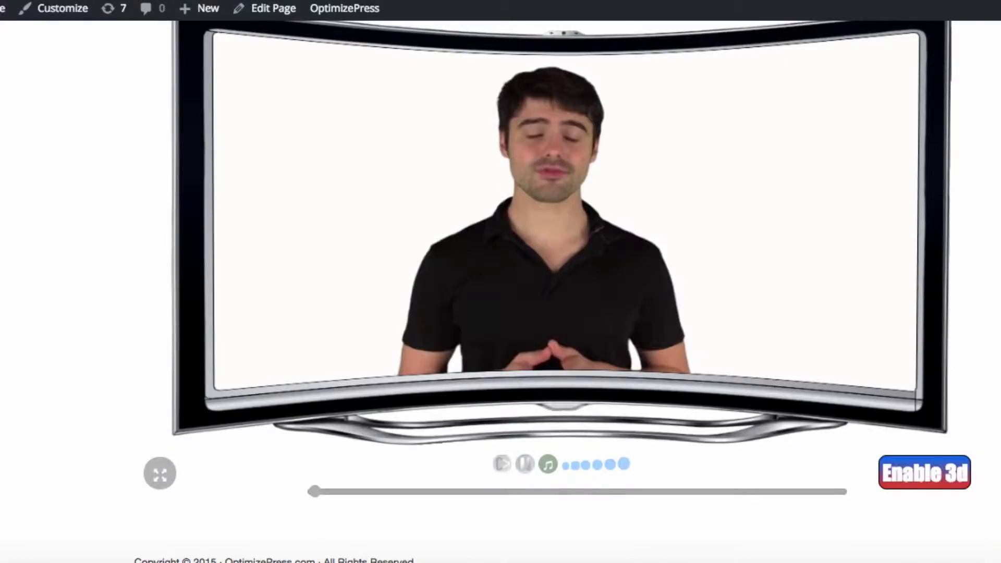
Step: From the curved-TV player's Toys menu, view its empty reviews, then open the Personal Assistant chat
scroll(973, 277, "up", 2)
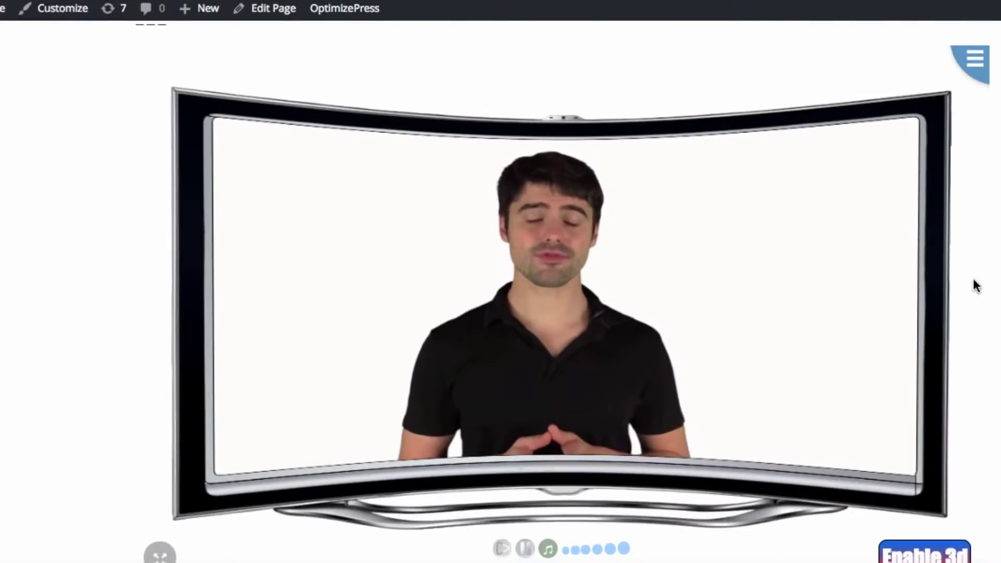
scroll(973, 277, "up", 2)
scroll(972, 285, "up", 1)
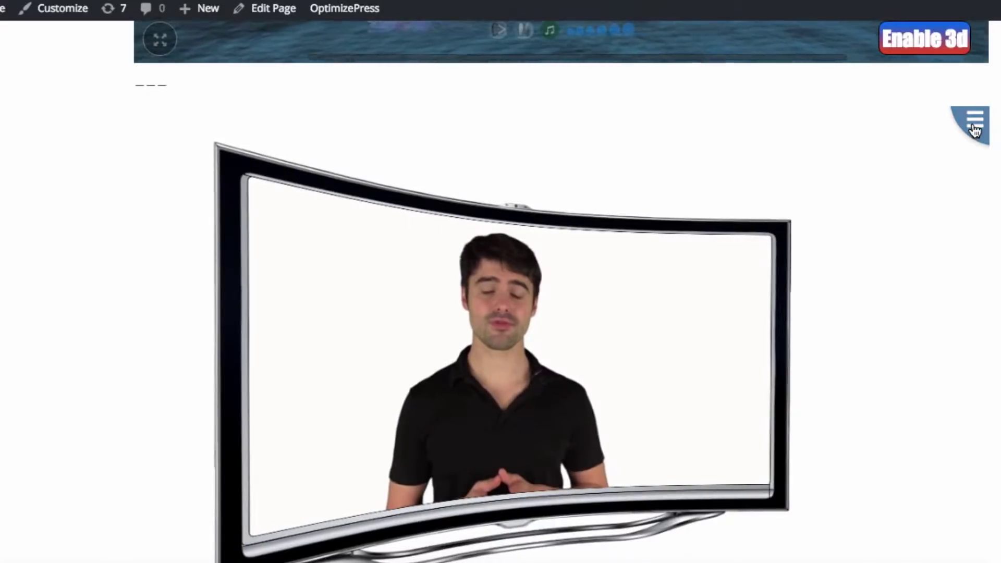
left_click(974, 125)
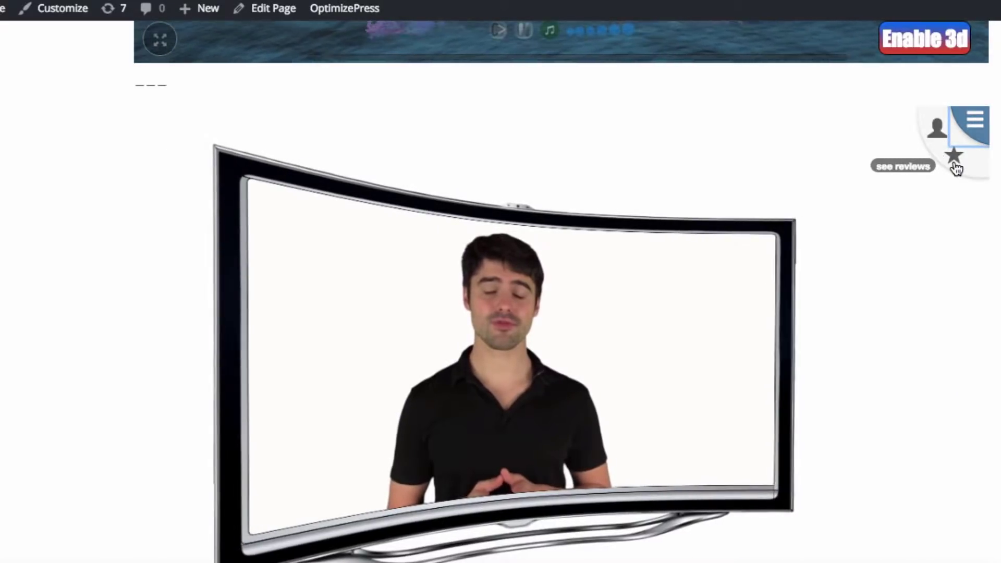
left_click(955, 165)
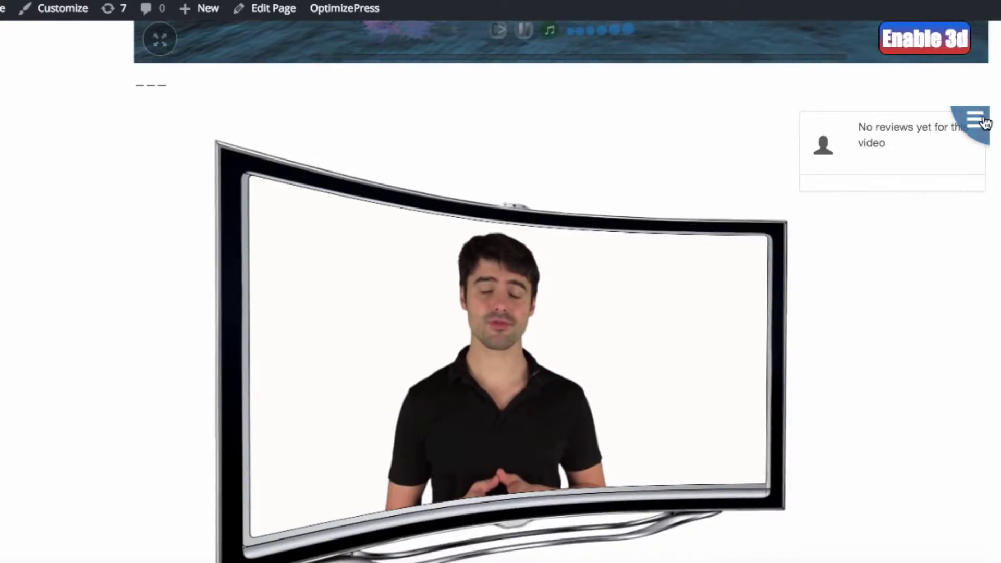
left_click(936, 130)
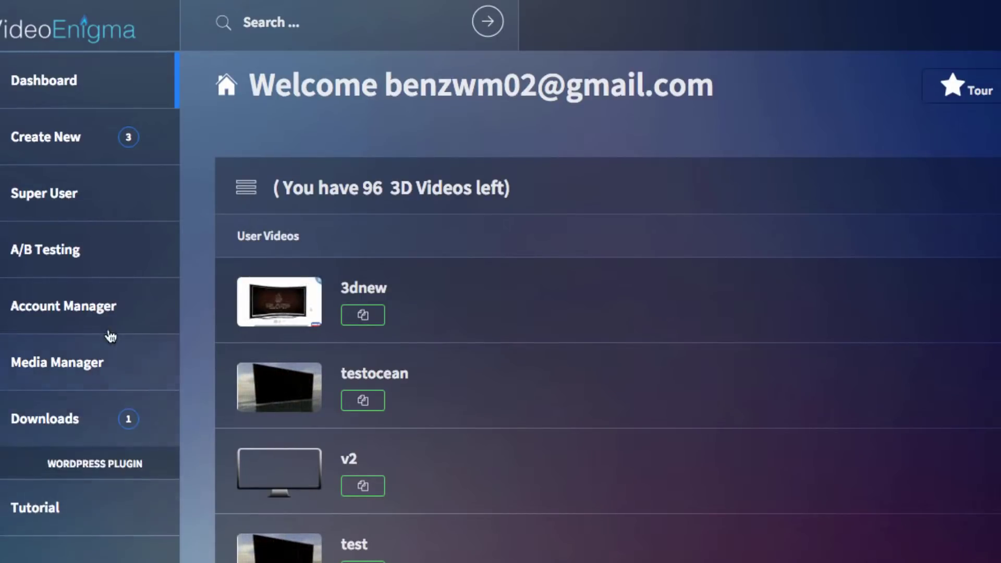
mouse_move(157, 166)
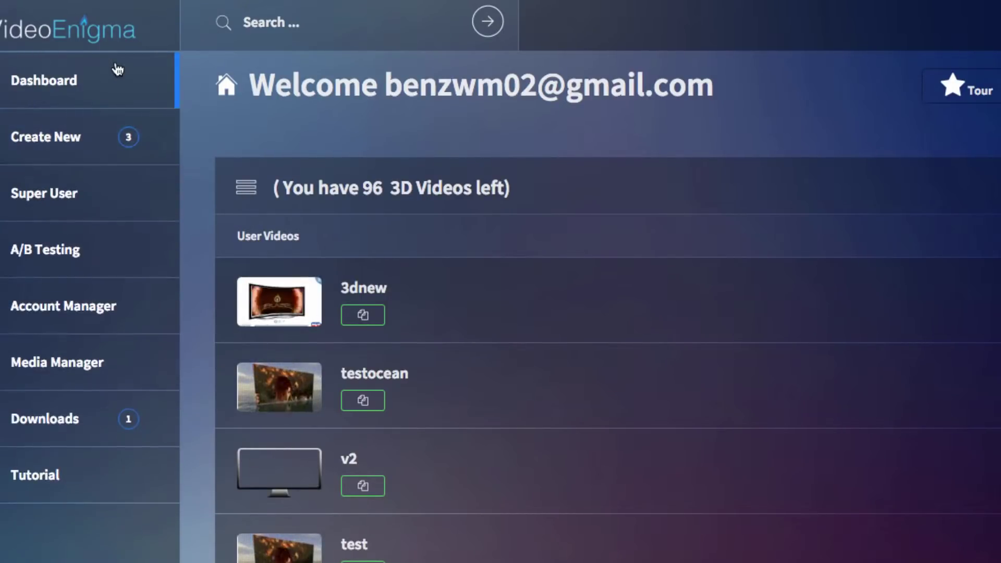
mouse_move(99, 401)
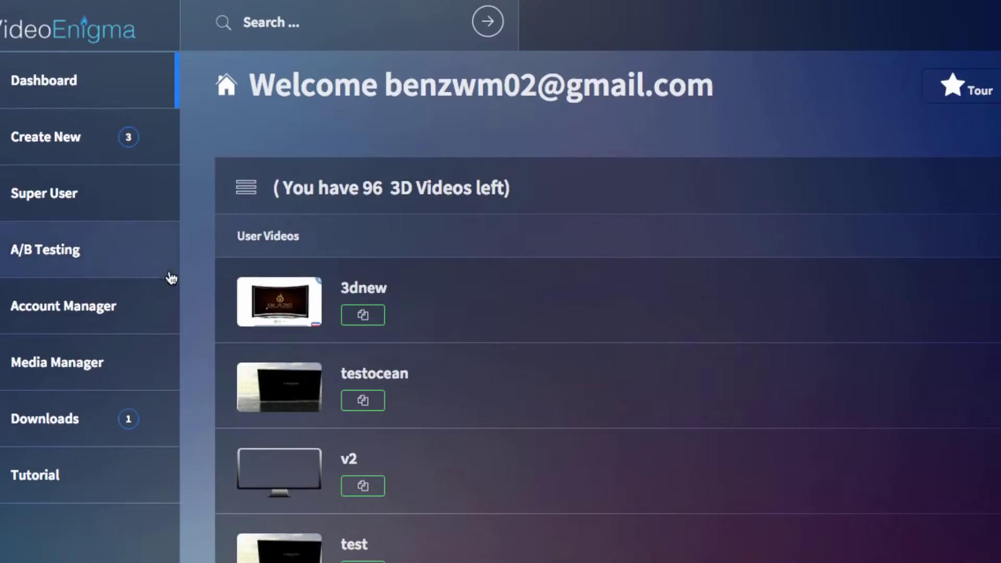
scroll(209, 270, "down", 3)
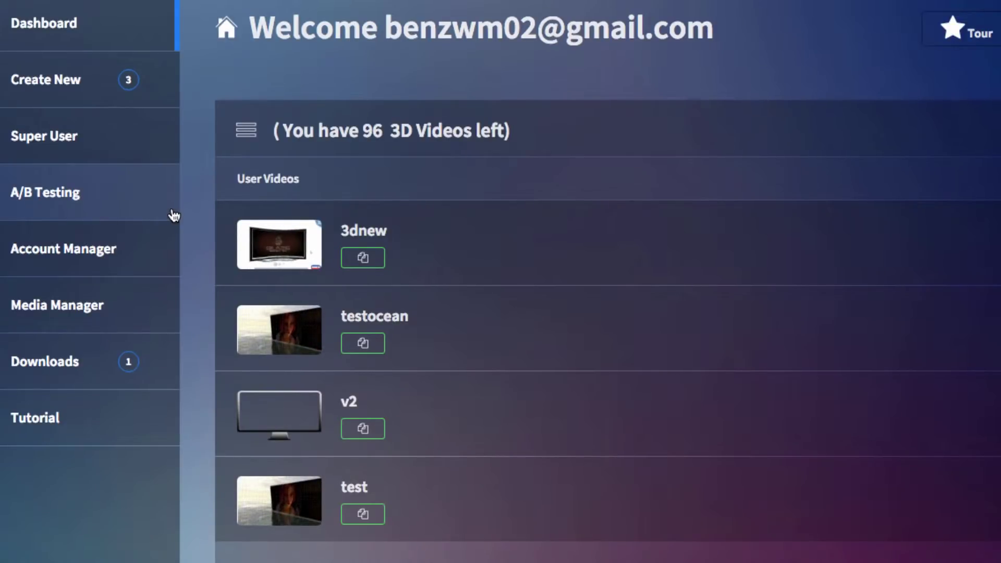
scroll(197, 168, "down", 2)
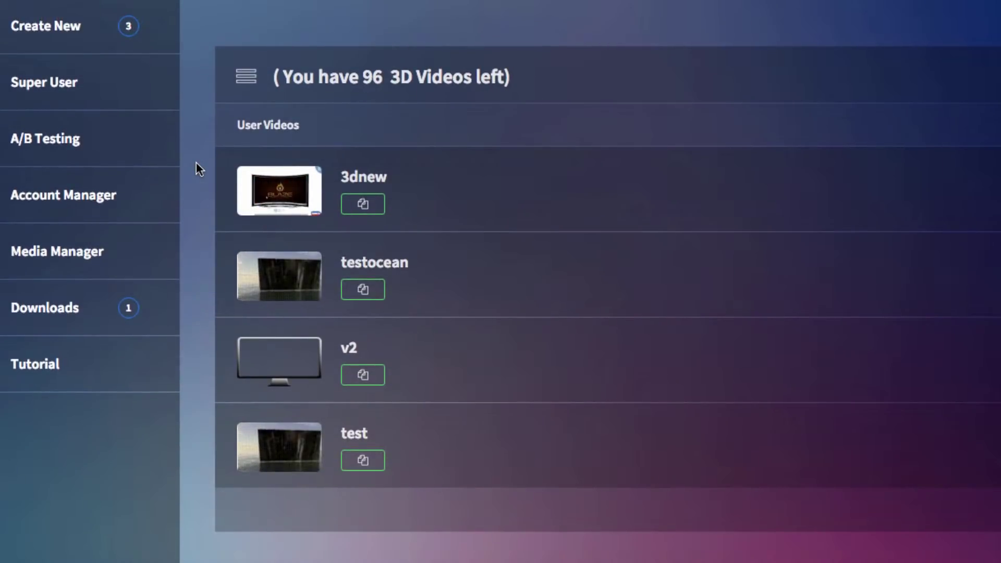
scroll(196, 162, "up", 3)
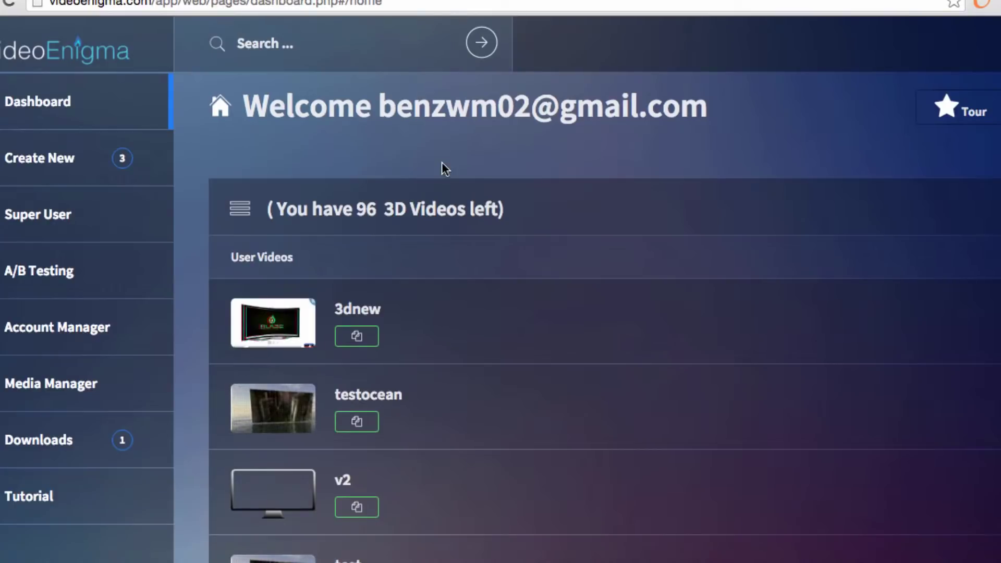
scroll(208, 261, "down", 3)
scroll(208, 261, "up", 3)
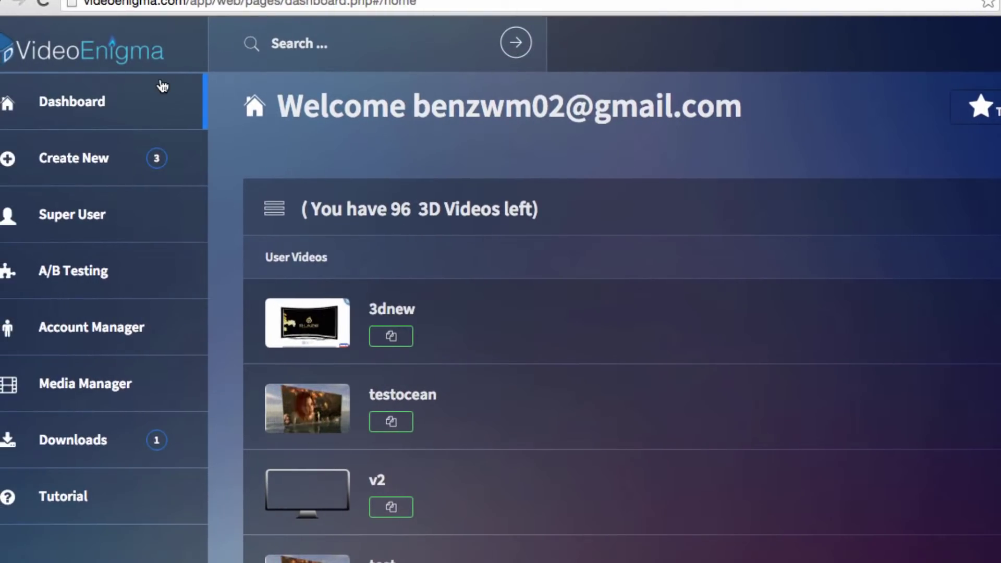
left_click(104, 156)
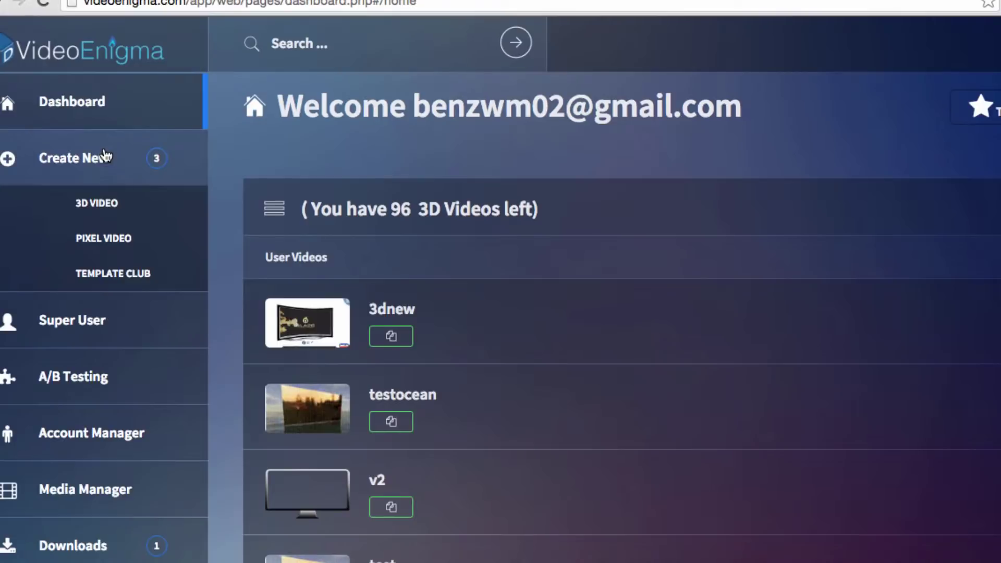
left_click(80, 159)
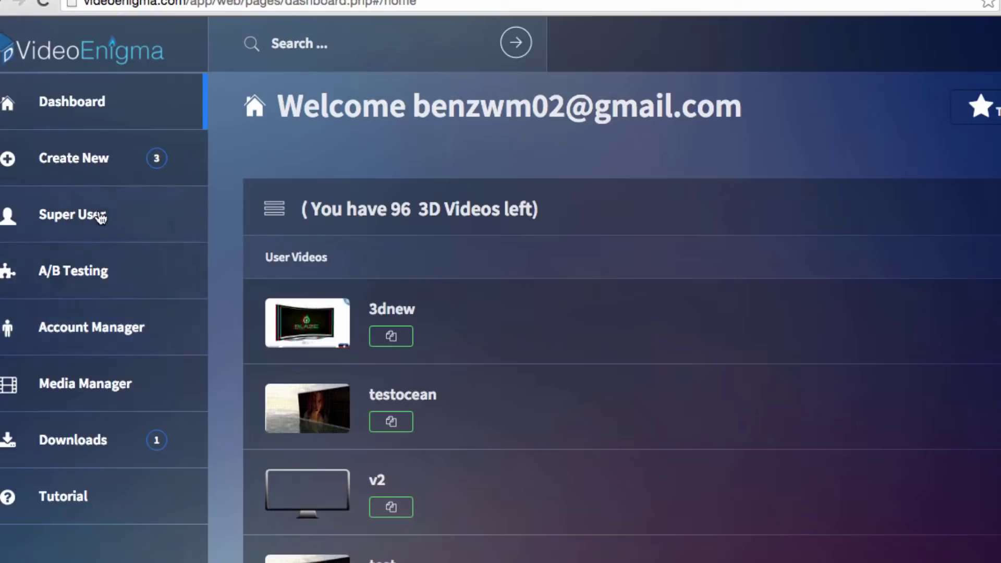
left_click(107, 161)
left_click(104, 203)
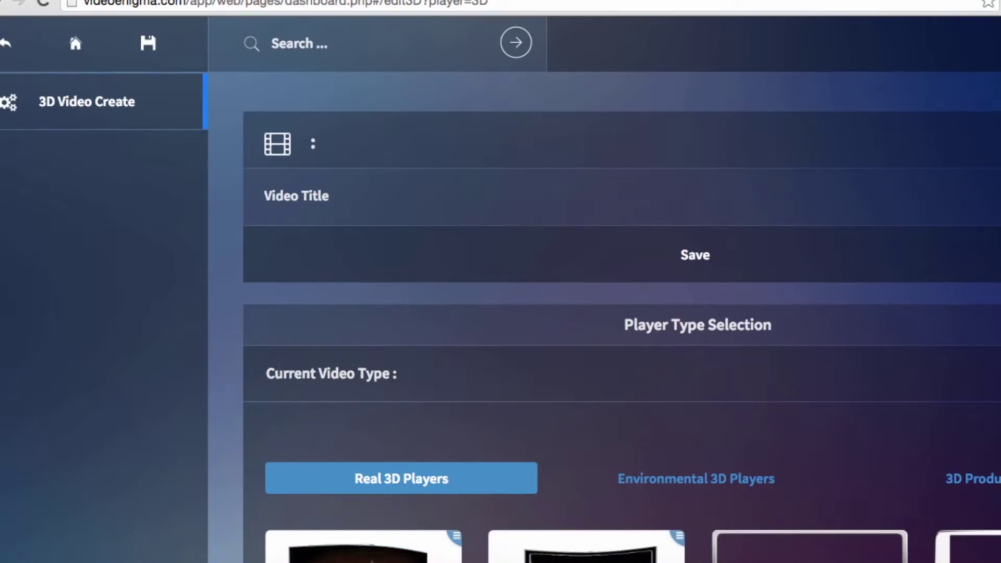
scroll(598, 319, "down", 5)
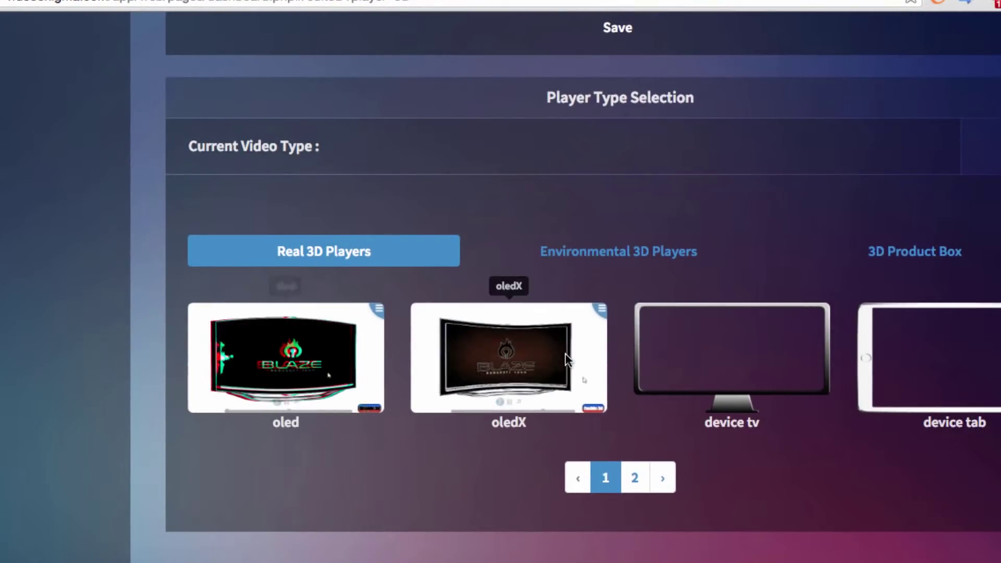
left_click(595, 254)
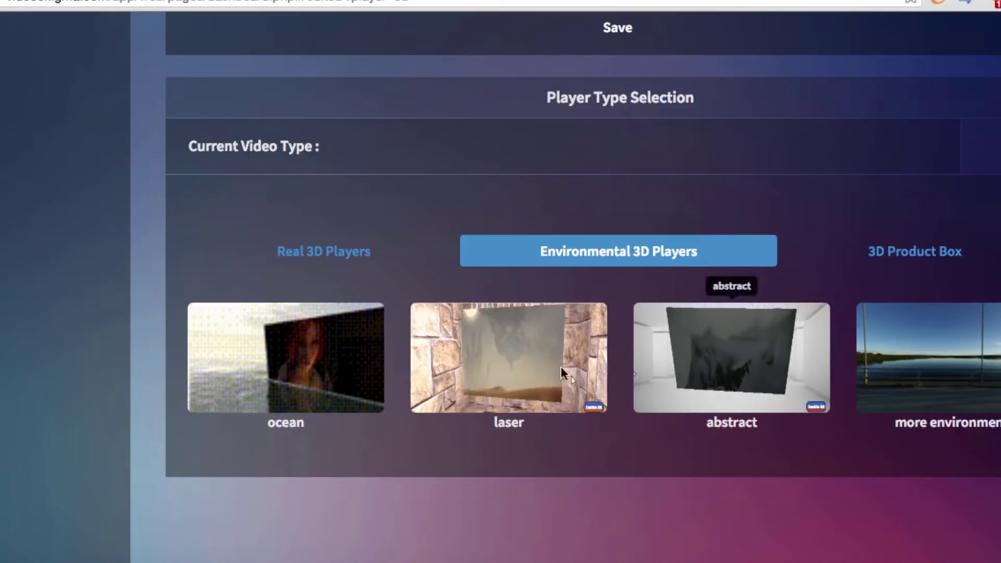
left_click(893, 252)
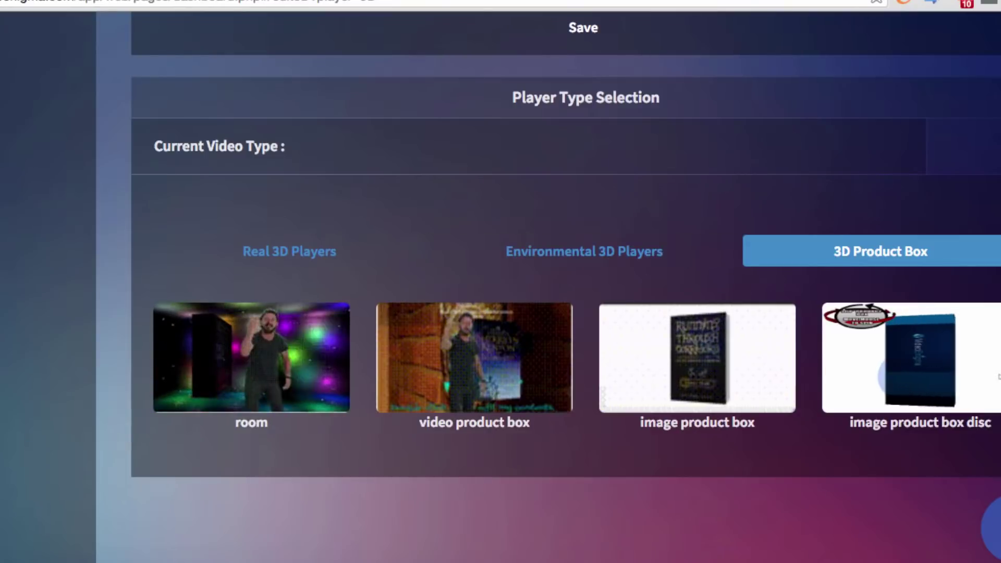
scroll(115, 174, "up", 4)
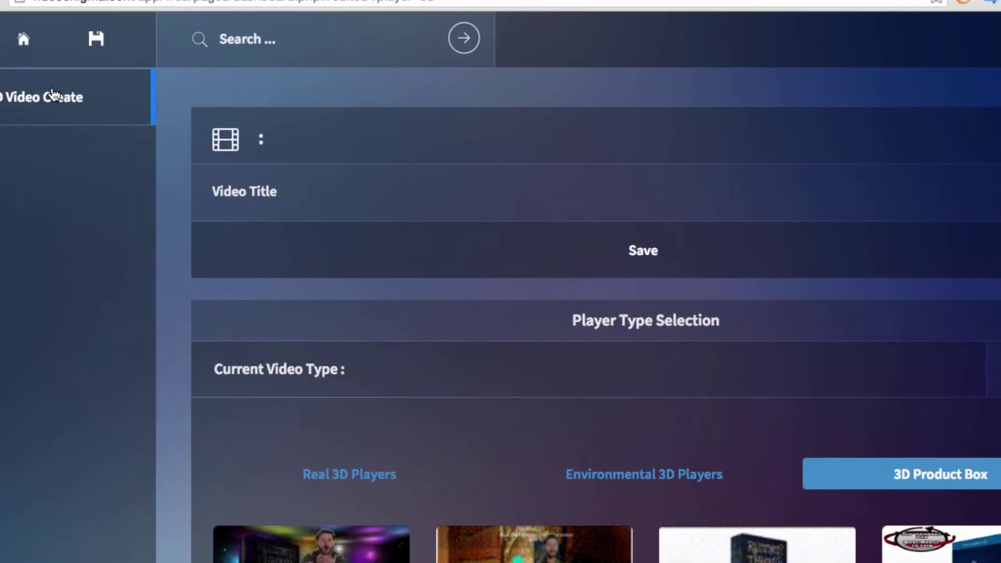
left_click(24, 41)
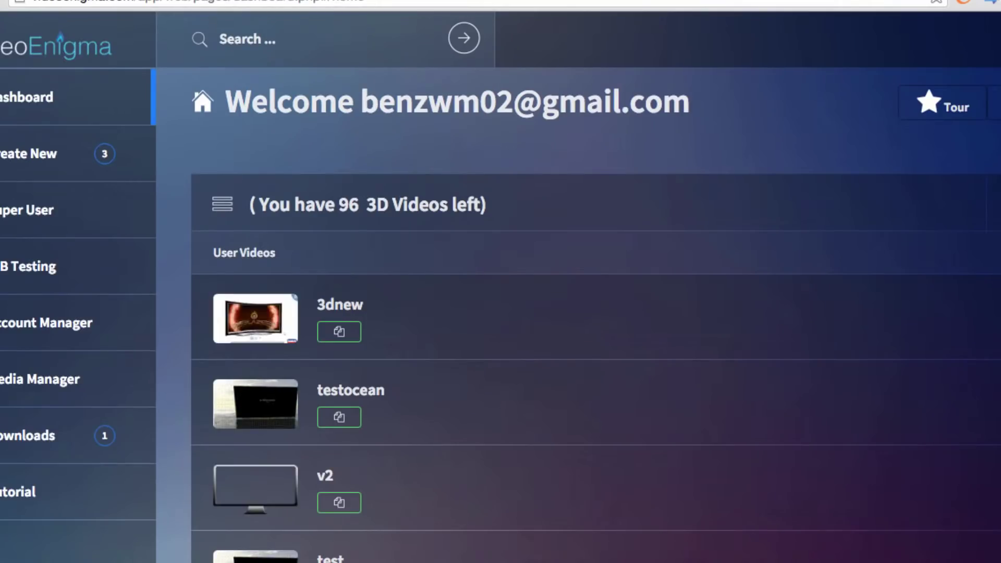
left_click(38, 159)
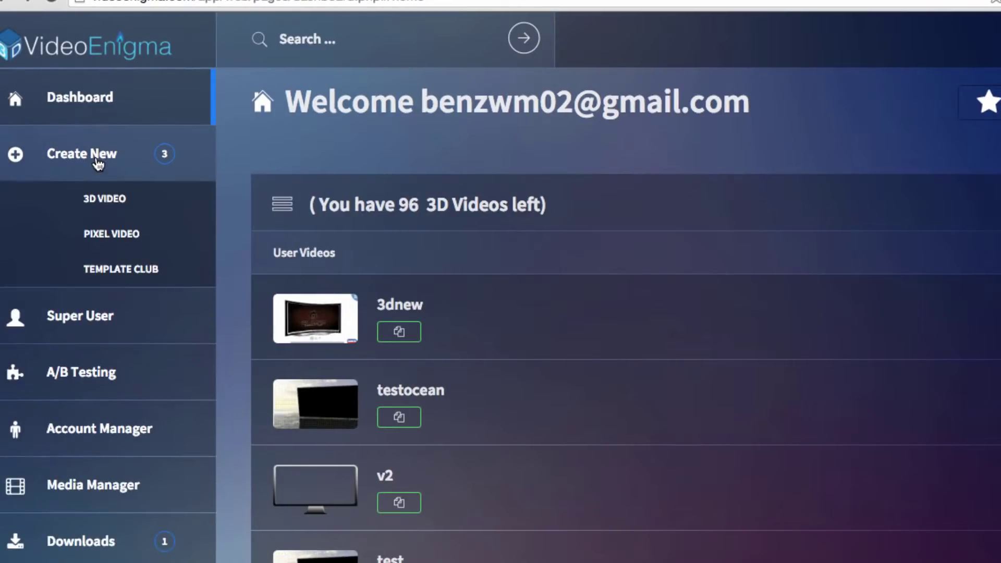
left_click(115, 236)
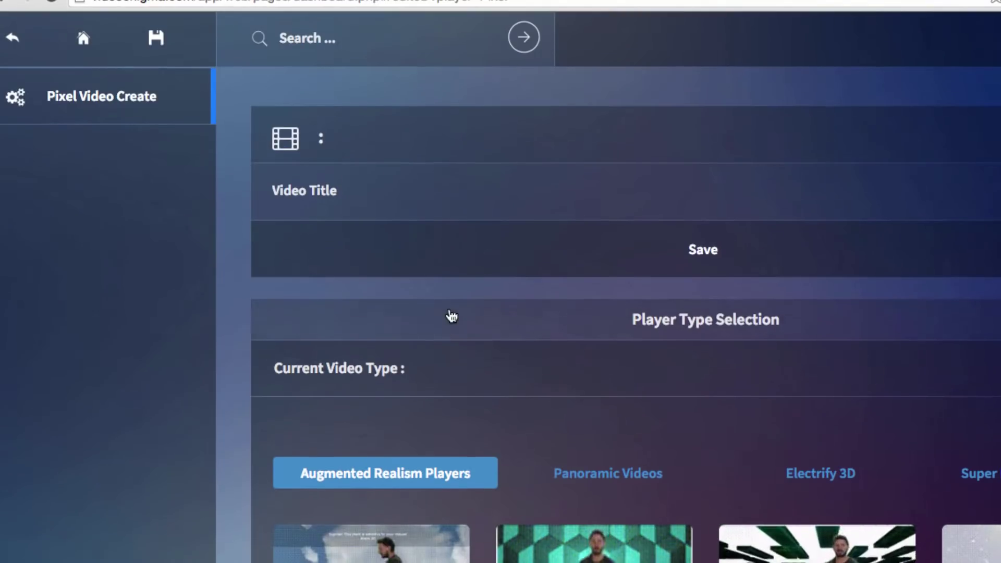
scroll(451, 315, "down", 4)
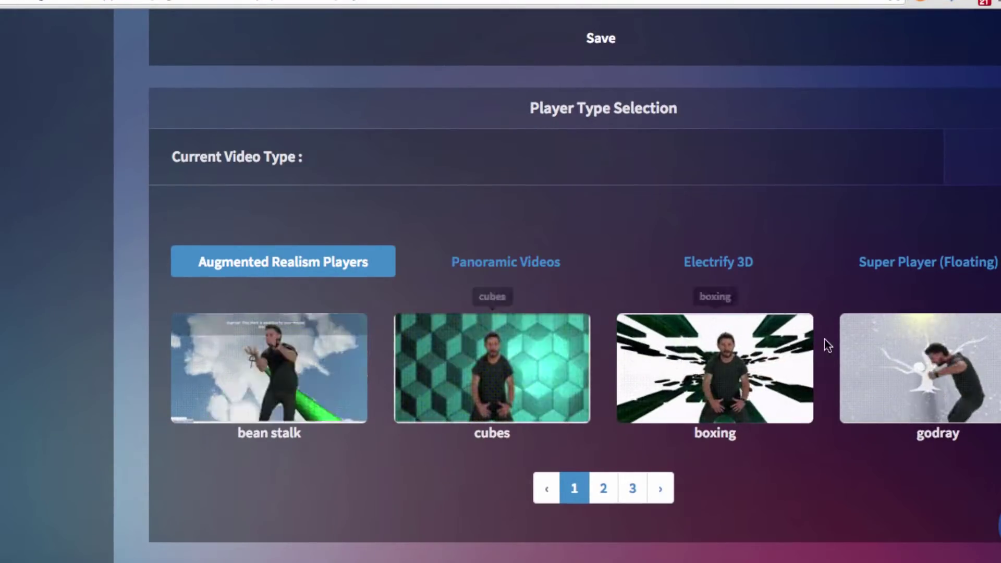
left_click(529, 271)
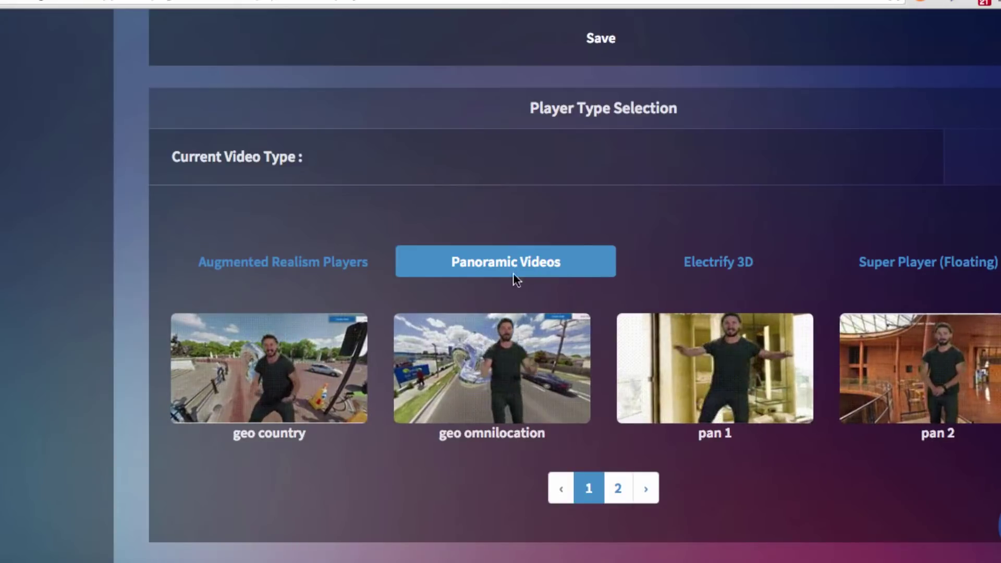
left_click(719, 261)
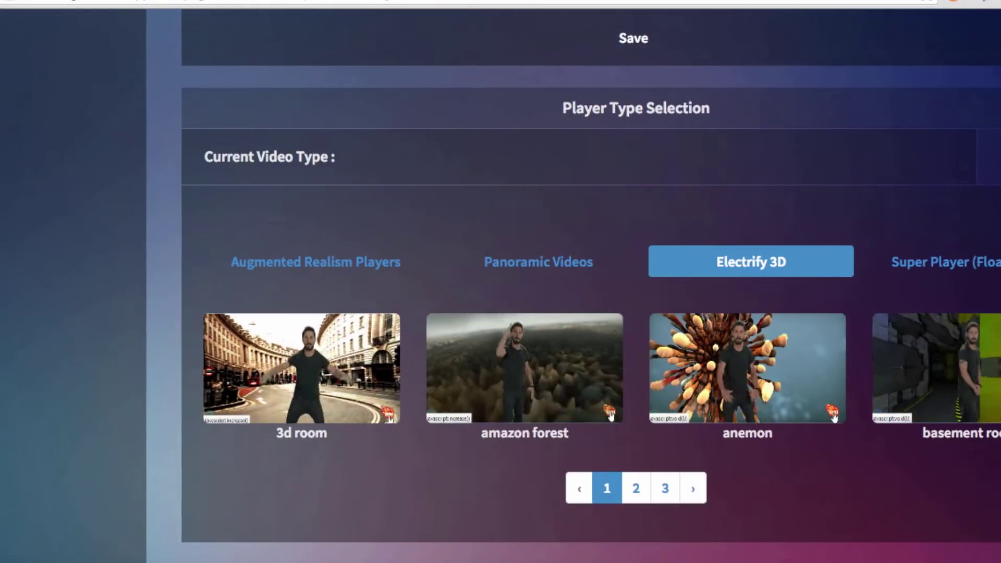
scroll(148, 196, "up", 5)
left_click(36, 38)
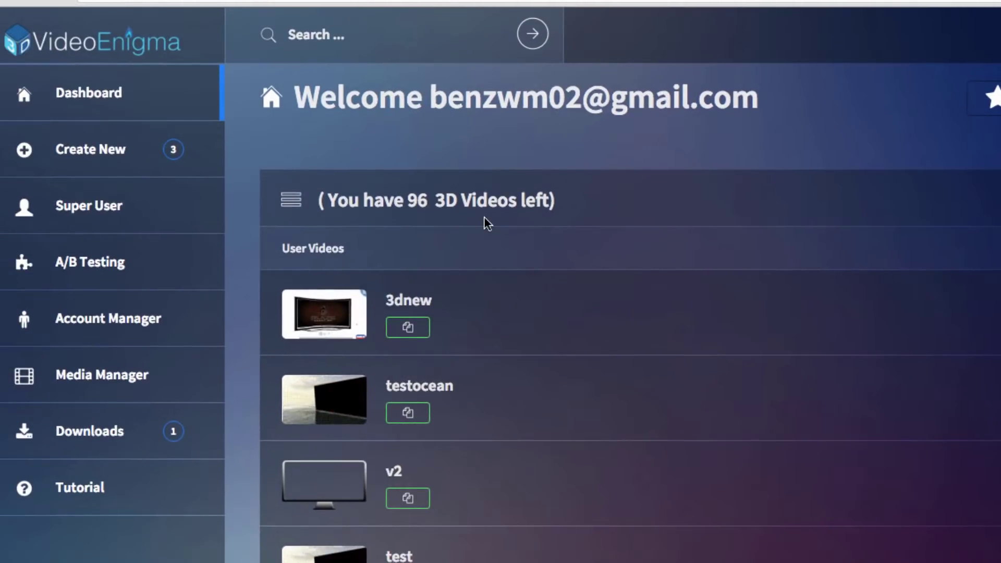
Step: Create a new 3D video using the laser Environmental 3D Player and continue to media selection
scroll(488, 224, "down", 1)
left_click(102, 95)
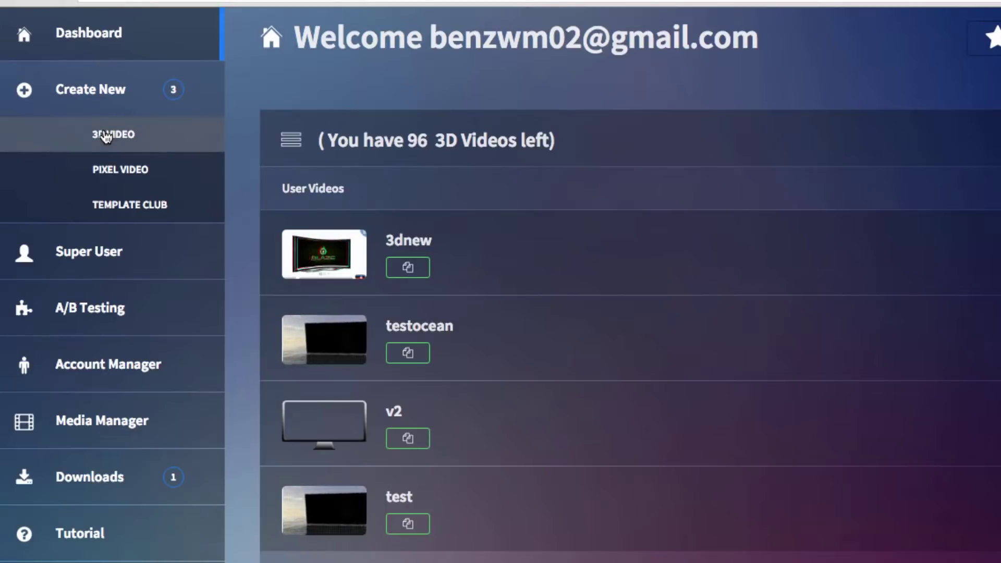
left_click(106, 136)
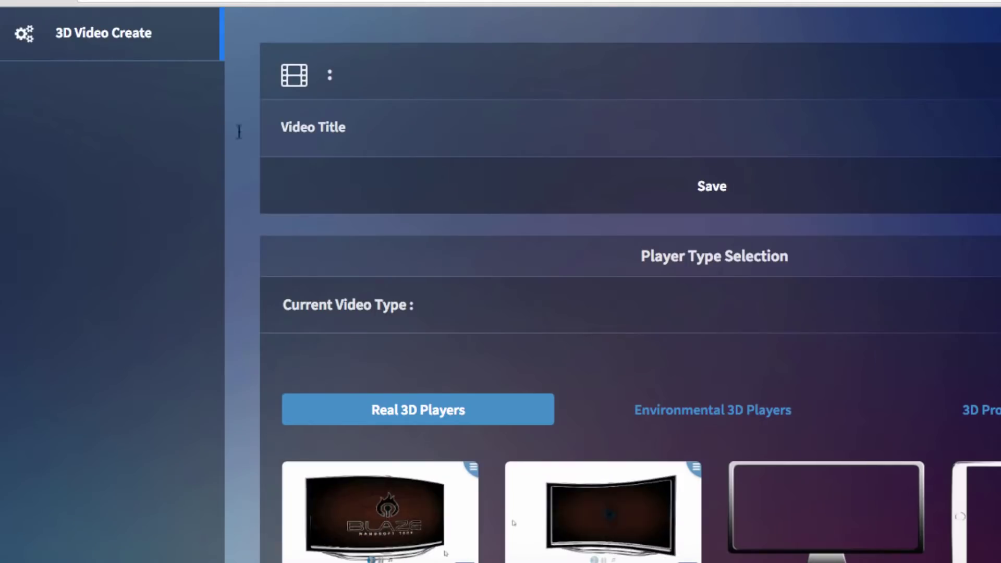
scroll(586, 310, "down", 2)
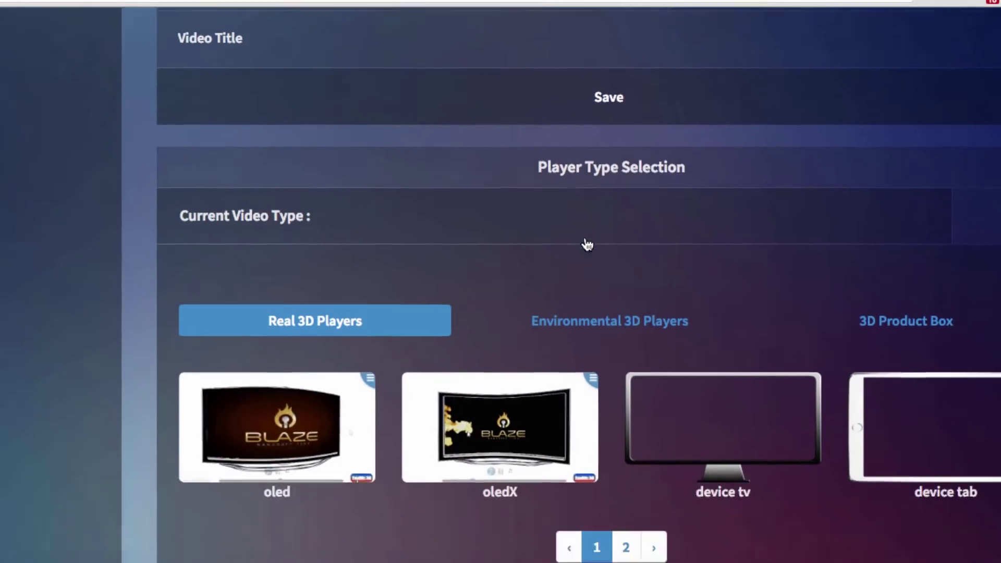
left_click(586, 312)
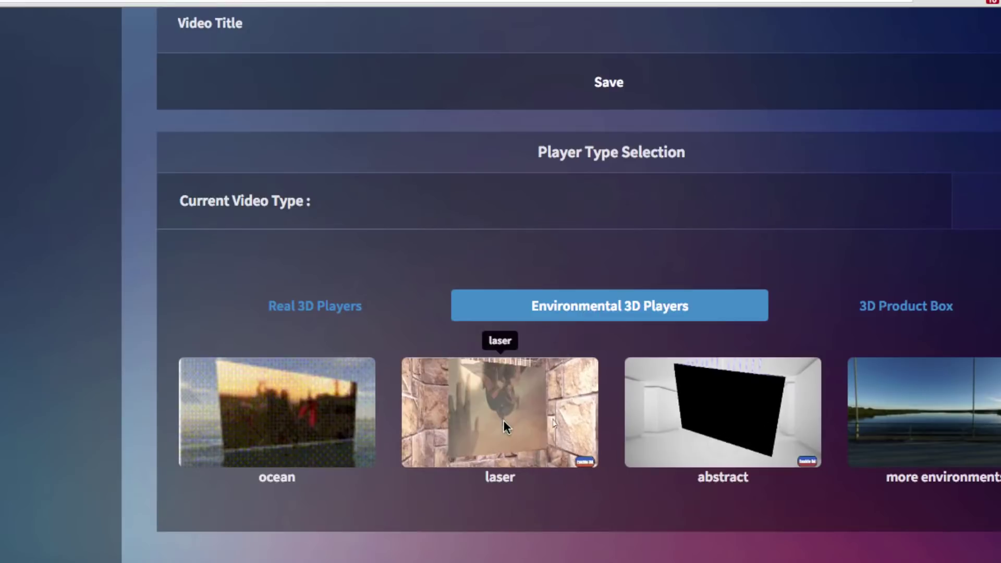
left_click(537, 404)
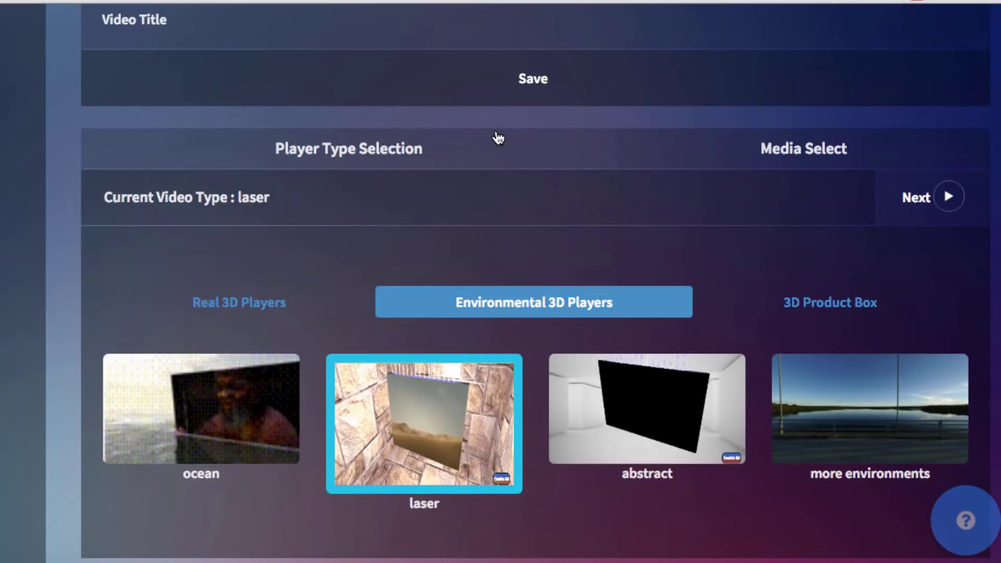
left_click(945, 206)
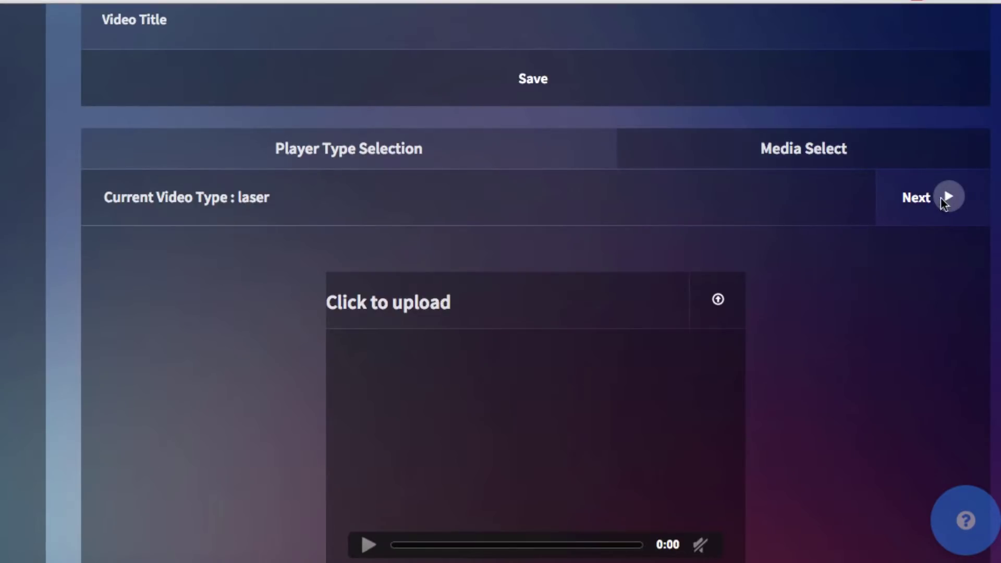
Step: Load the demoupdate clip from the Uploads Format library as the laser video's media
scroll(508, 221, "down", 5)
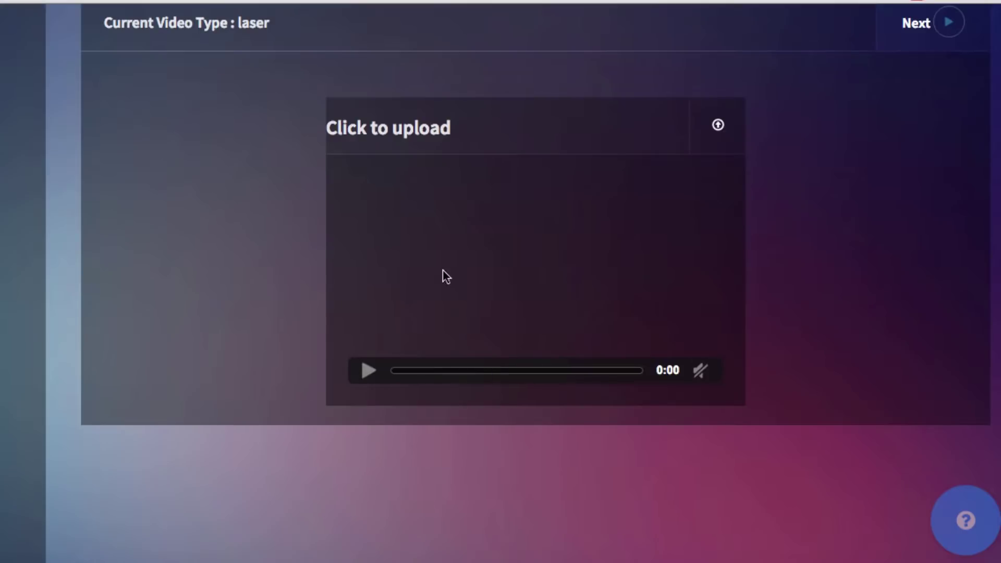
left_click(376, 134)
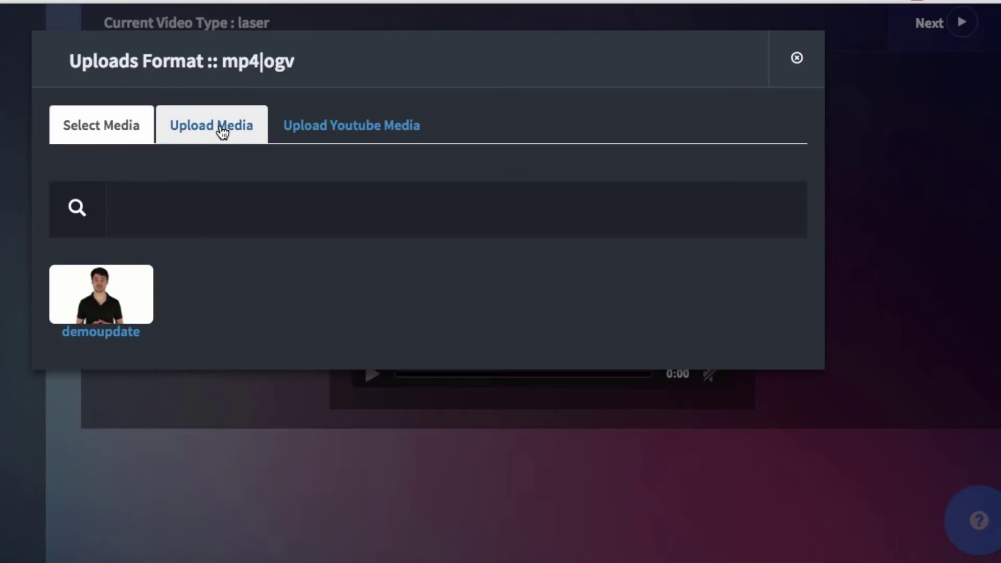
left_click(115, 302)
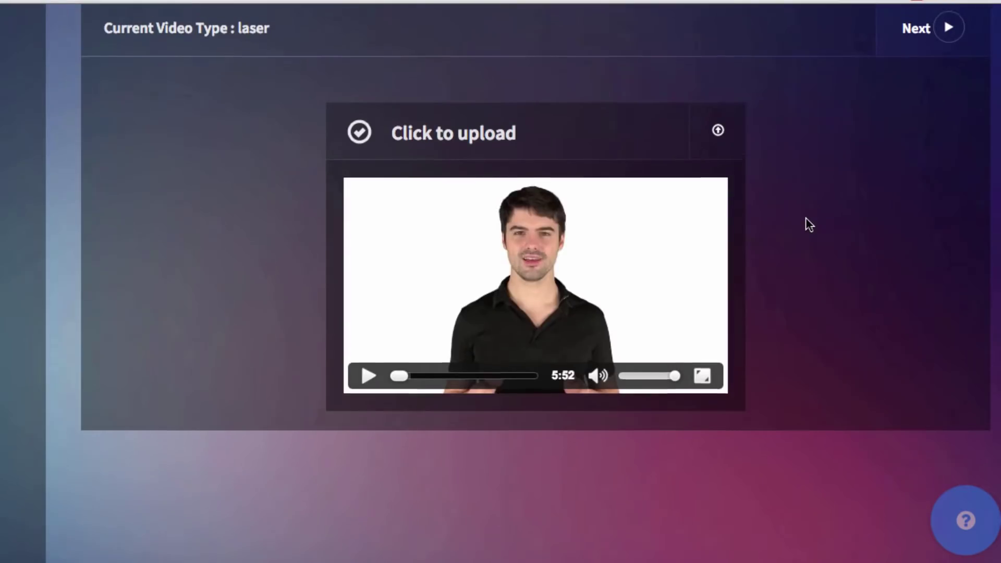
scroll(805, 218, "up", 5)
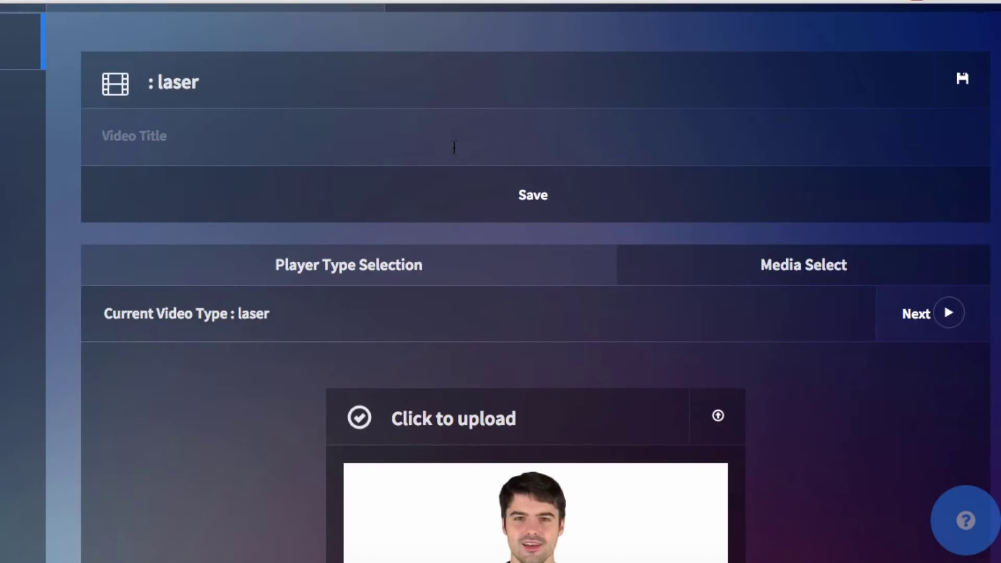
Step: Save the laser video and dismiss the 'Video Created Successfully' confirmation
left_click(757, 223)
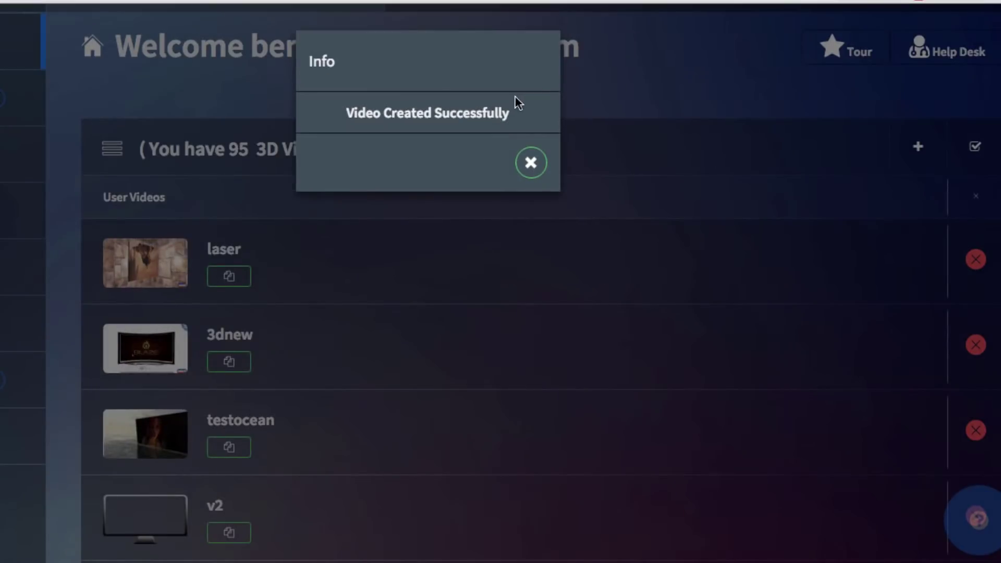
left_click(531, 173)
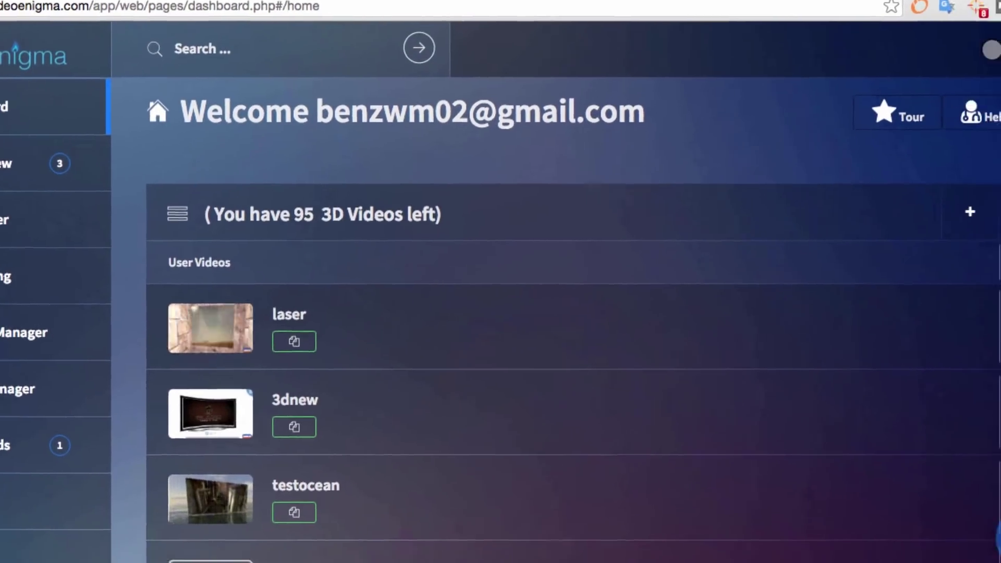
scroll(514, 241, "down", 3)
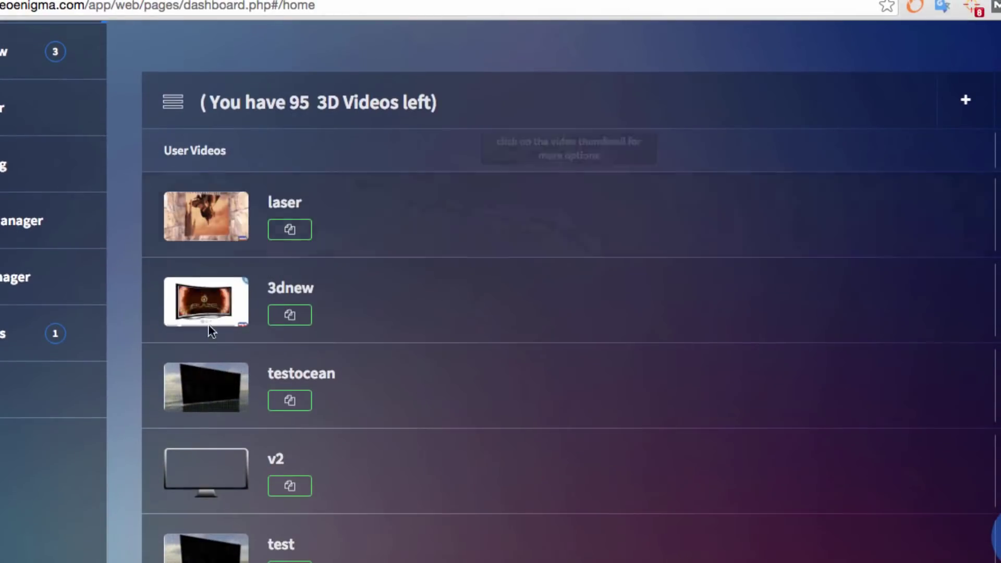
Step: Open the laser video's Basic Settings page
left_click(229, 216)
scroll(400, 185, "up", 2)
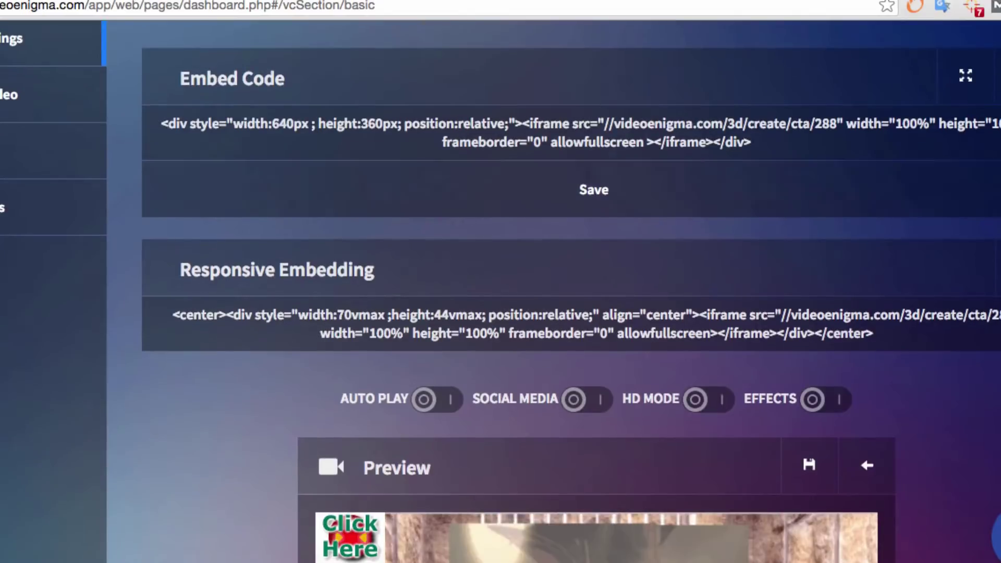
scroll(626, 216, "down", 5)
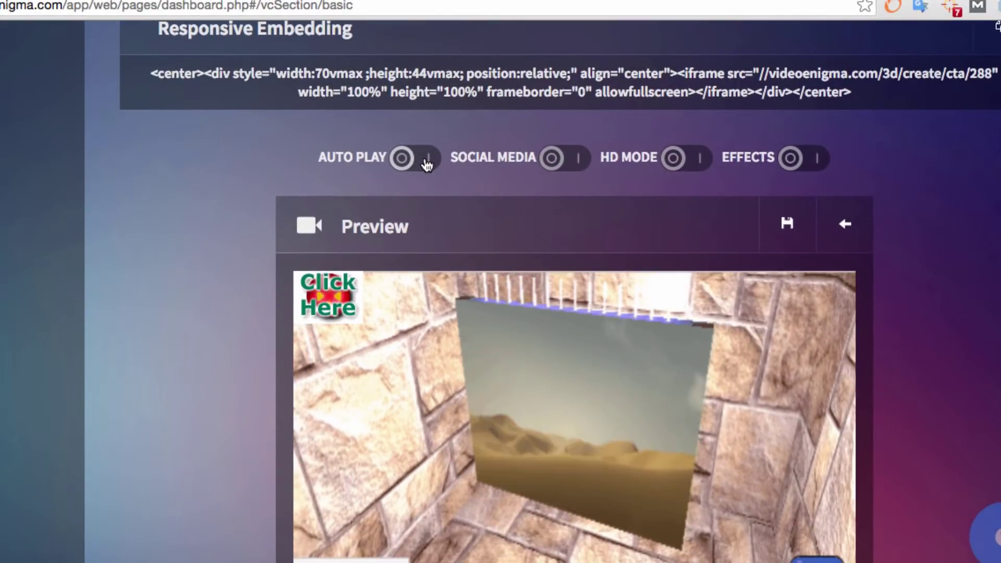
Step: Switch Auto Play and Social Media sharing on, then back off
left_click(425, 164)
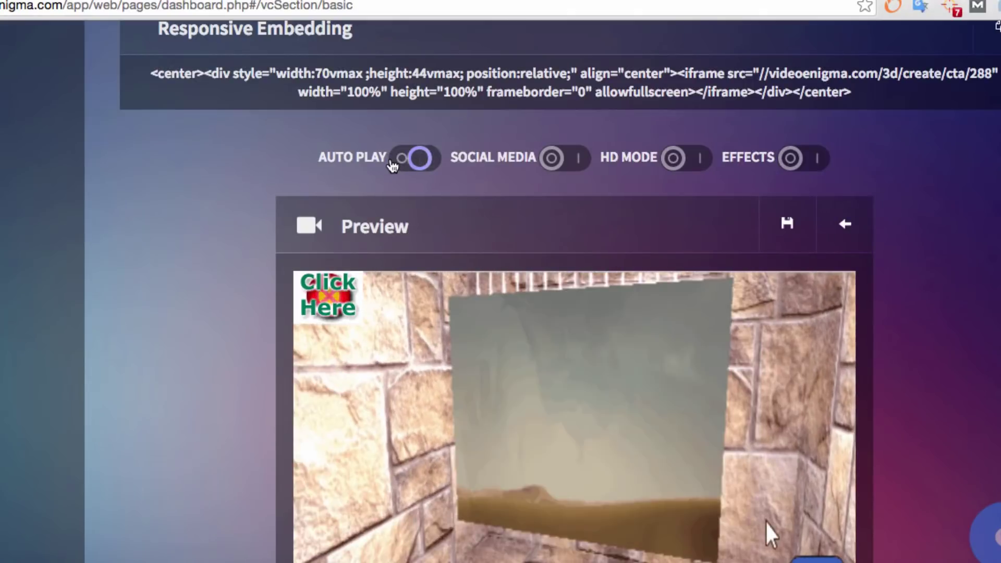
left_click(396, 161)
left_click(584, 162)
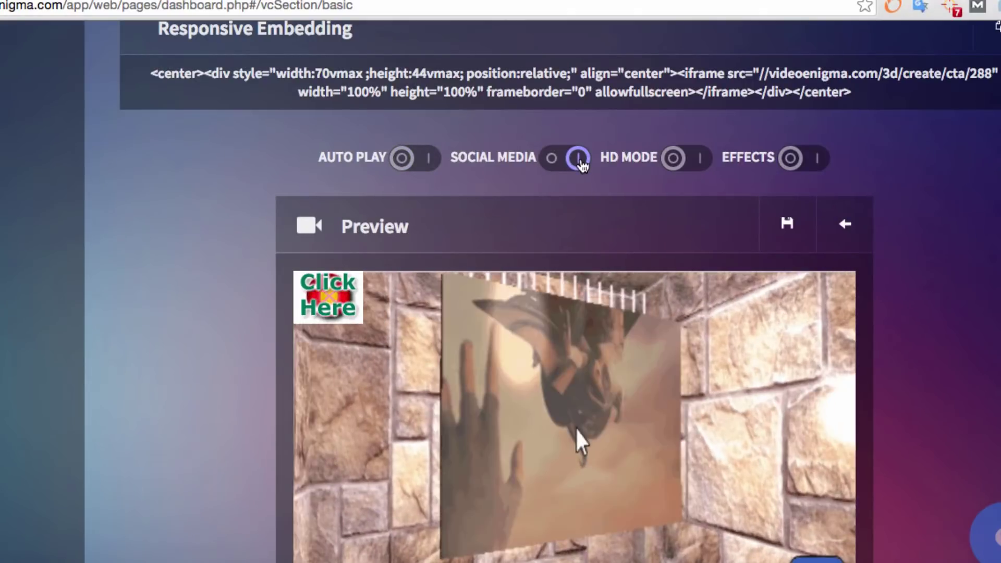
left_click(556, 163)
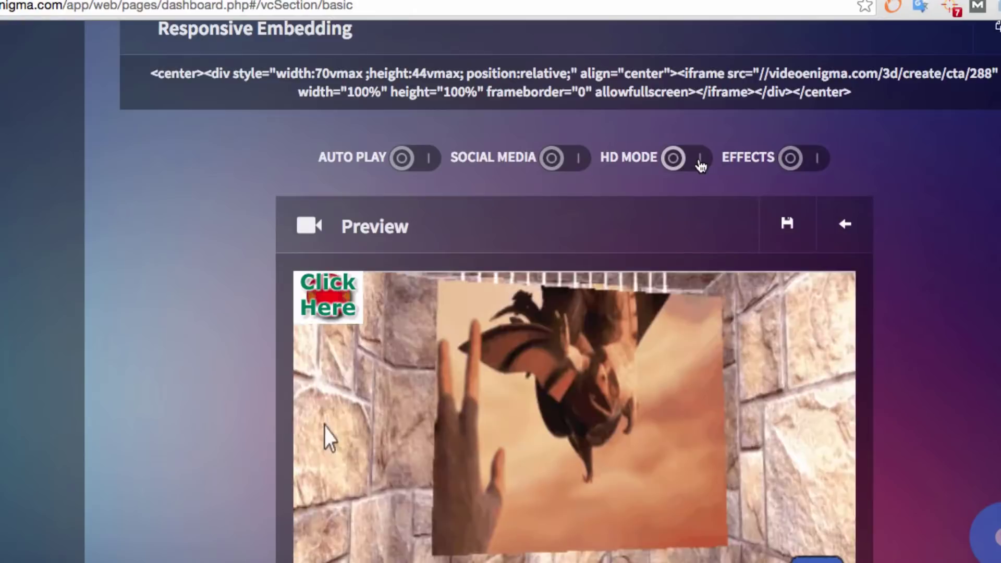
scroll(699, 162, "up", 1)
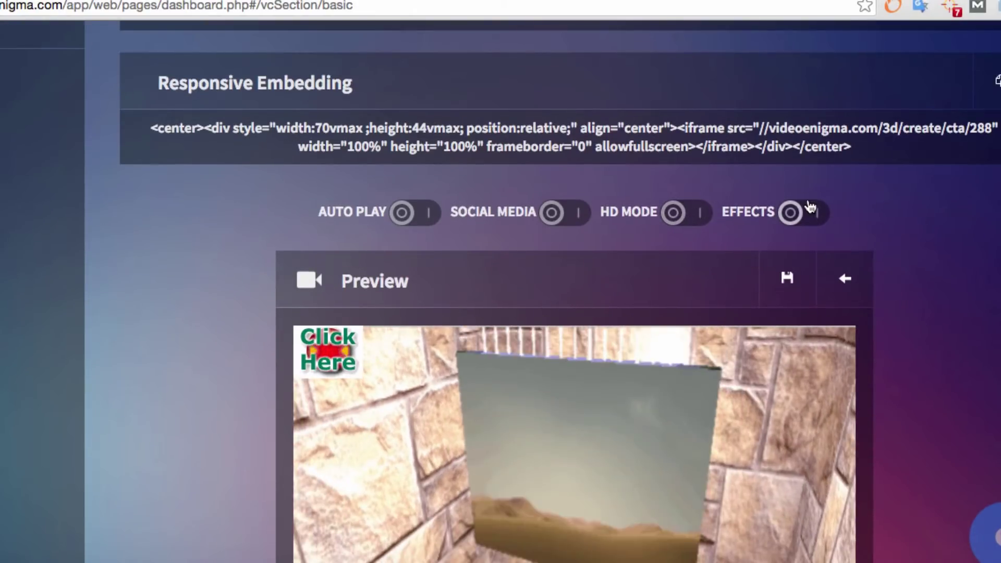
scroll(813, 210, "down", 1)
scroll(810, 207, "up", 4)
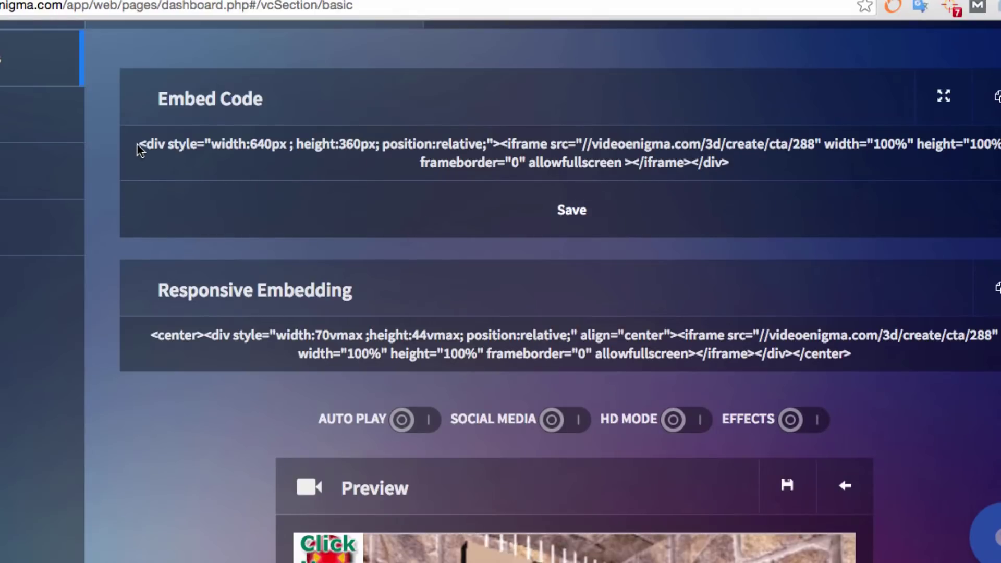
Step: Select the standard embed code and the responsive embedding code pointing to cta/288
left_click_drag(140, 149, 776, 187)
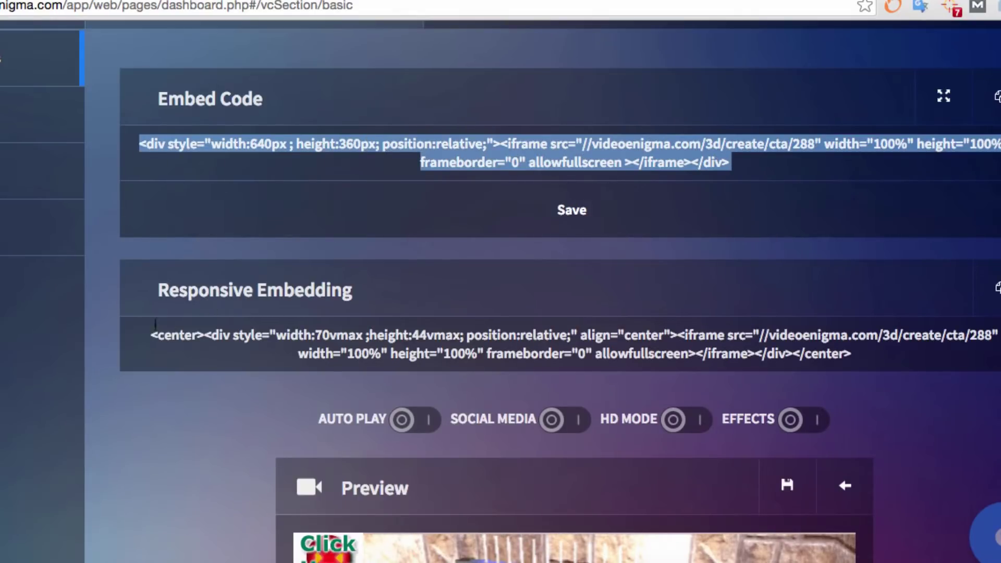
left_click_drag(143, 338, 905, 377)
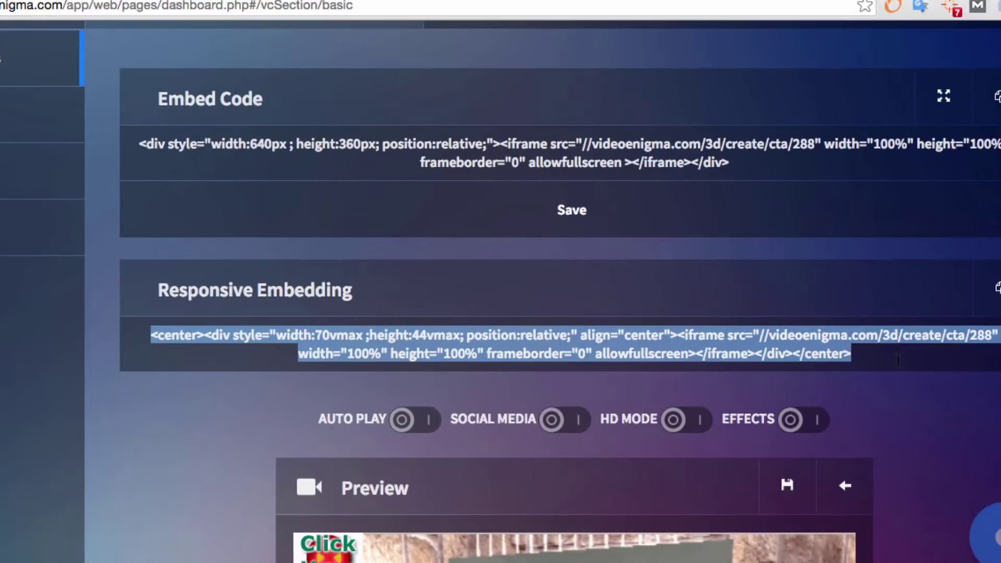
left_click(905, 394)
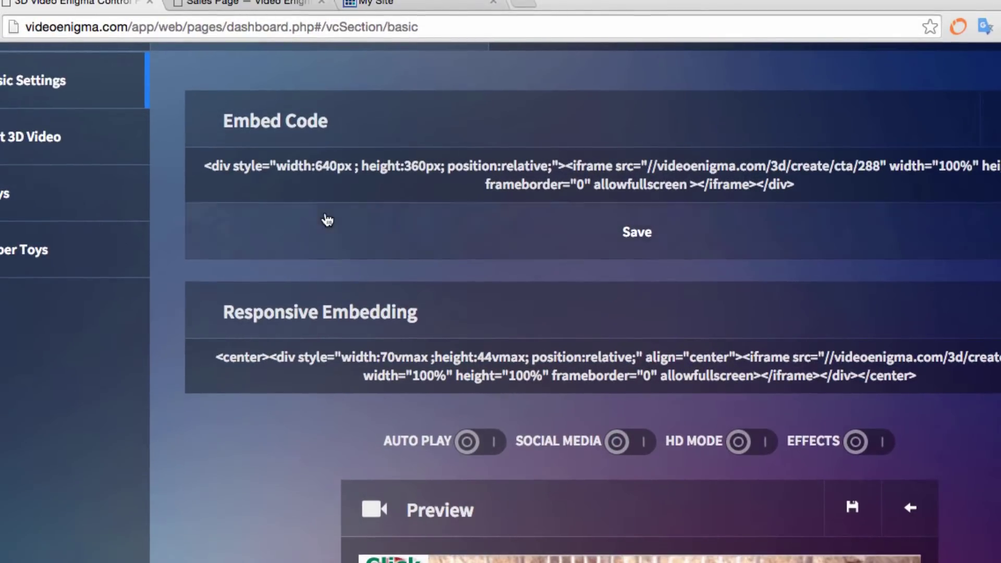
scroll(310, 196, "up", 2)
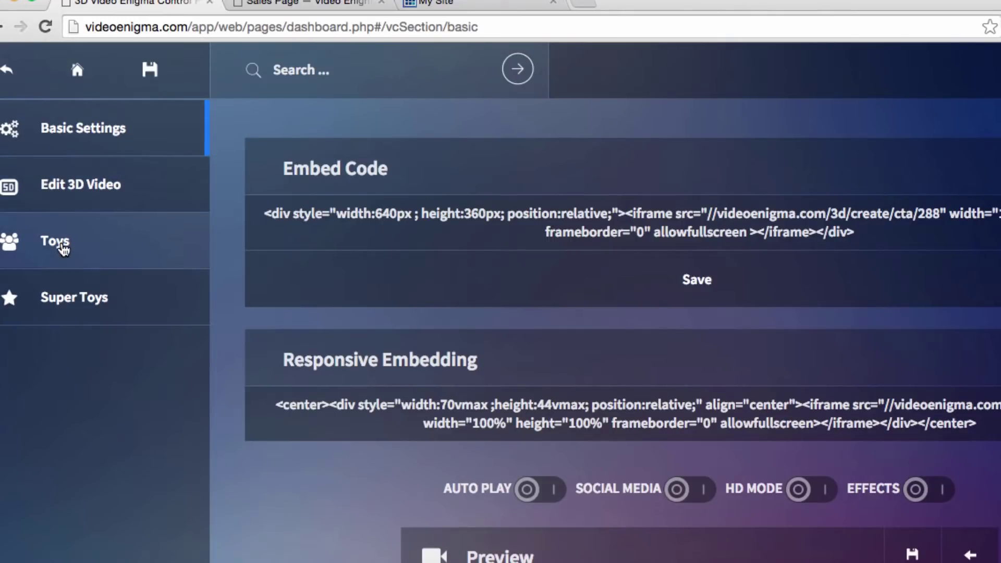
Step: Browse the Toys features: Call To Actions, Retargeting Scripts, Sell Your Video and Review
left_click(62, 248)
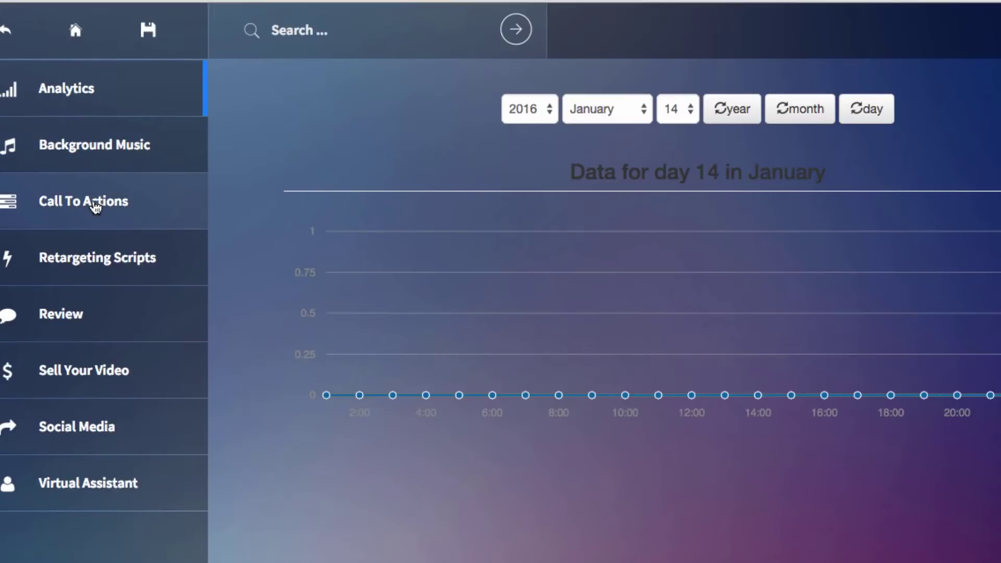
left_click(95, 207)
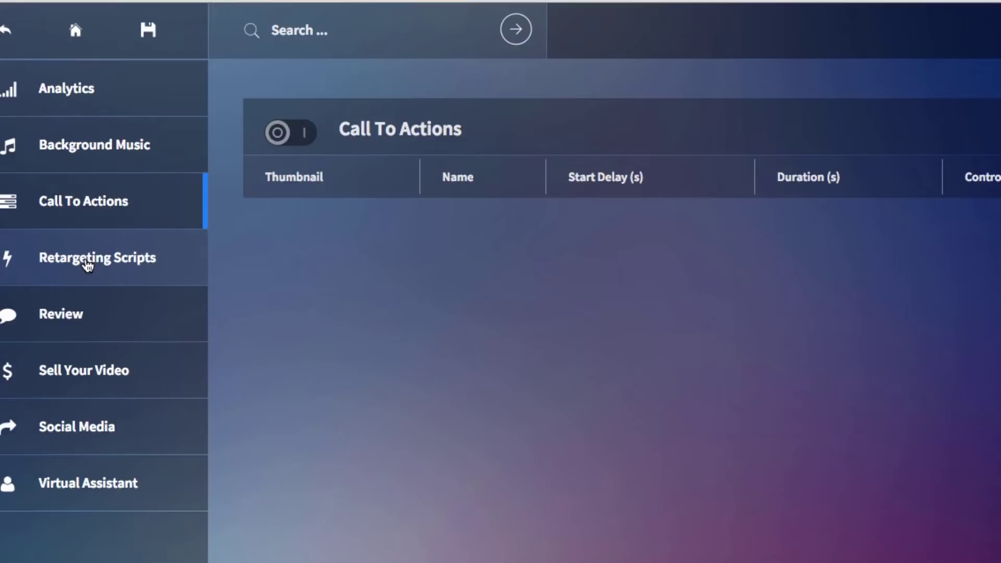
left_click(87, 265)
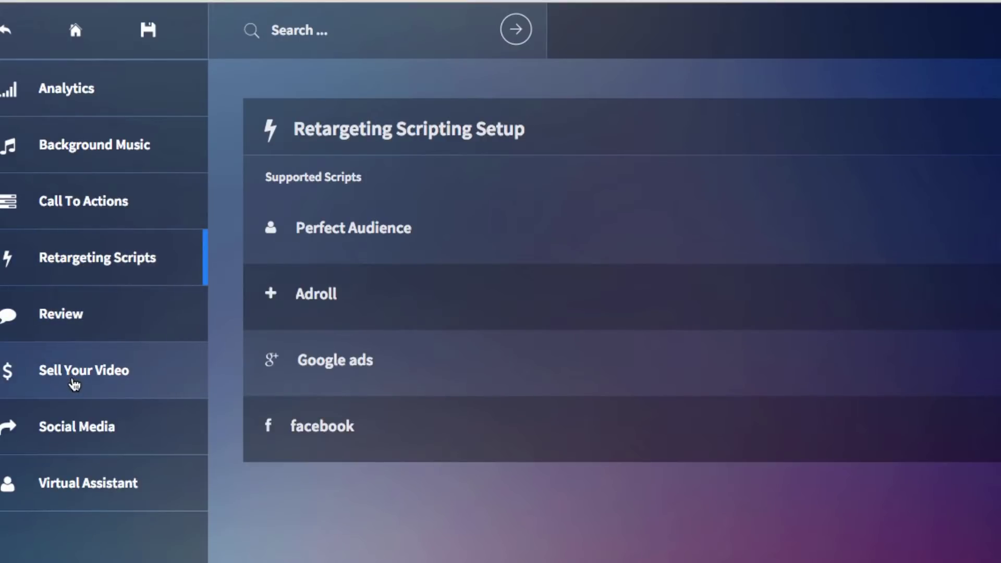
left_click(74, 384)
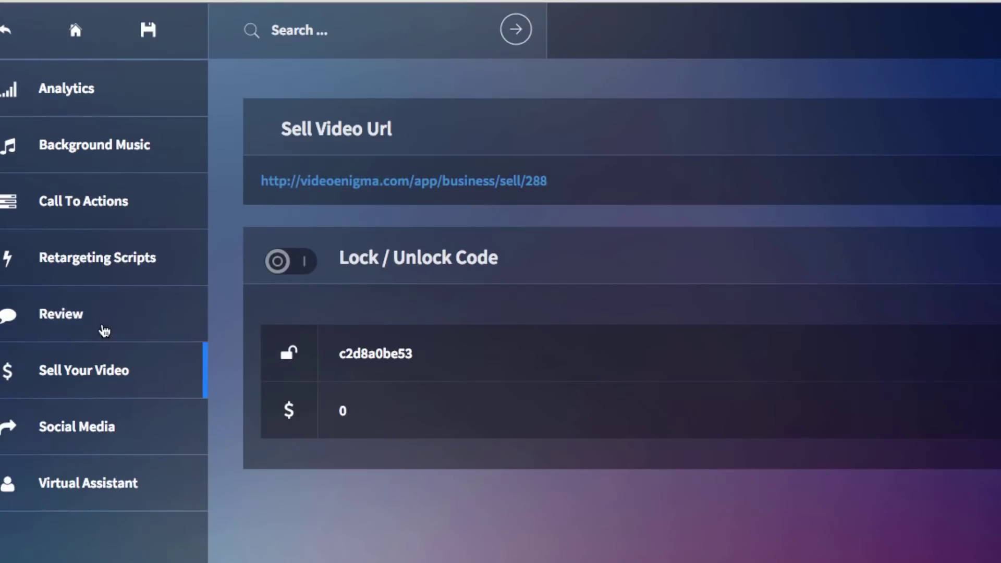
left_click(105, 320)
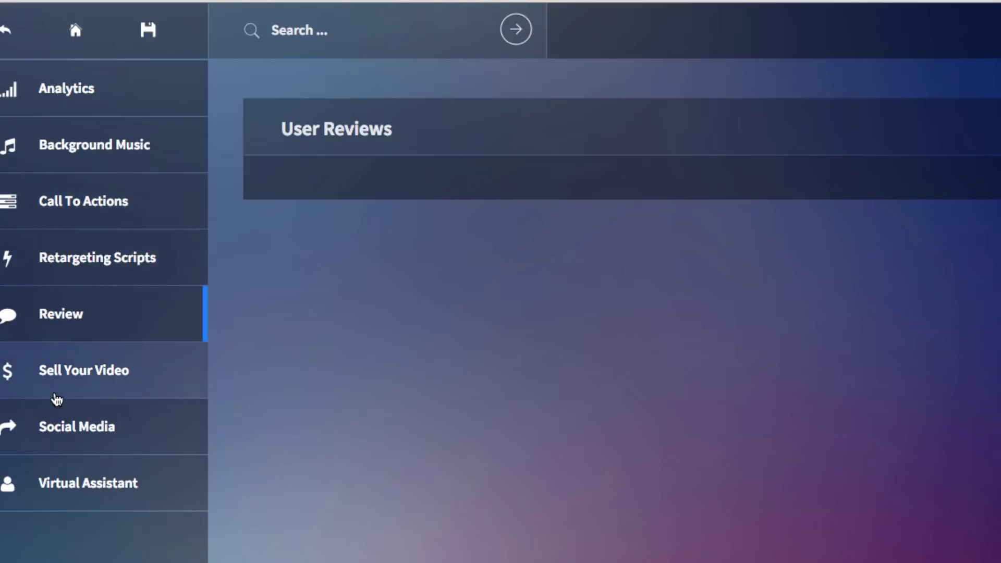
Step: Return to the laser video's Basic Settings with its embed codes and toggles
scroll(55, 399, "down", 2)
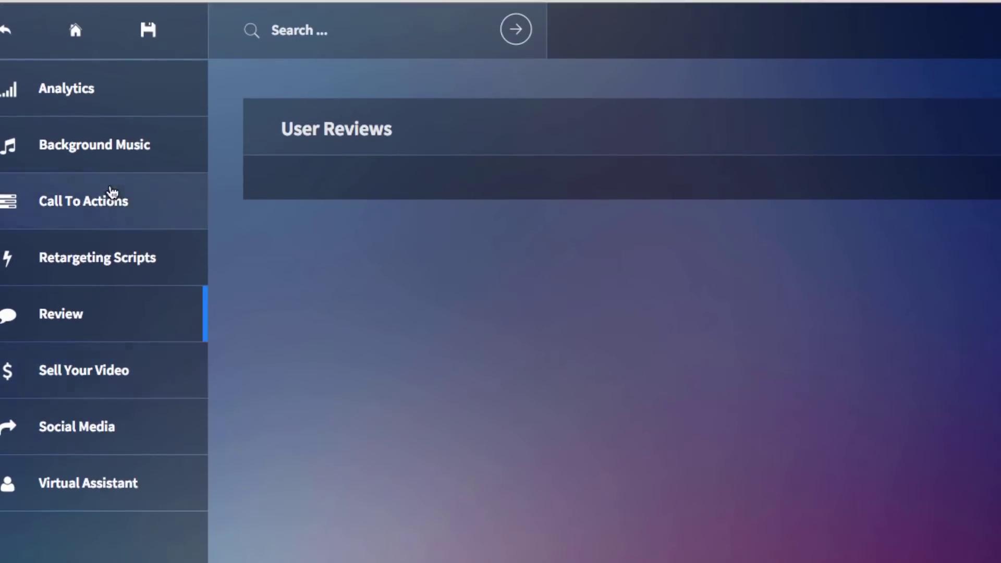
left_click(6, 30)
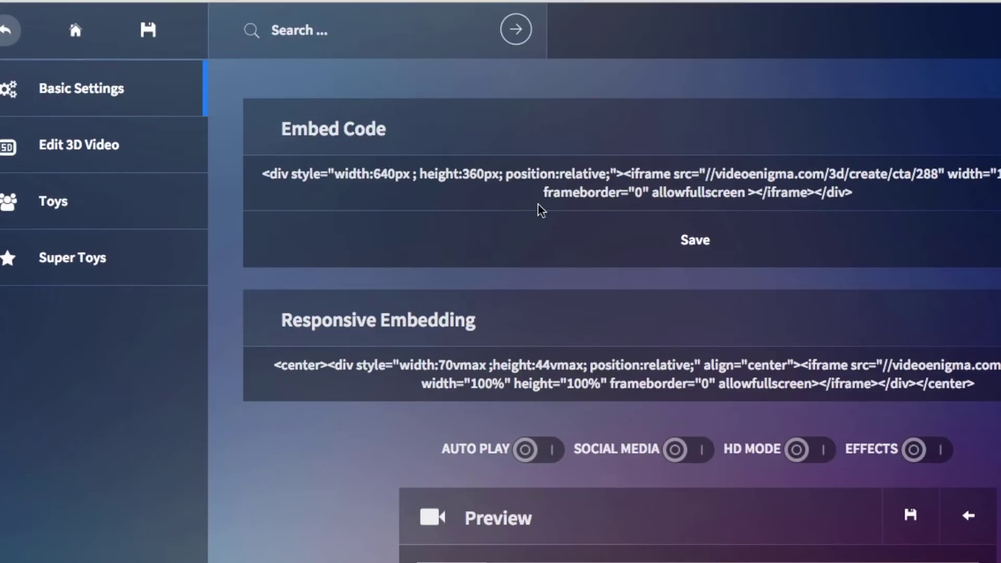
scroll(365, 245, "down", 7)
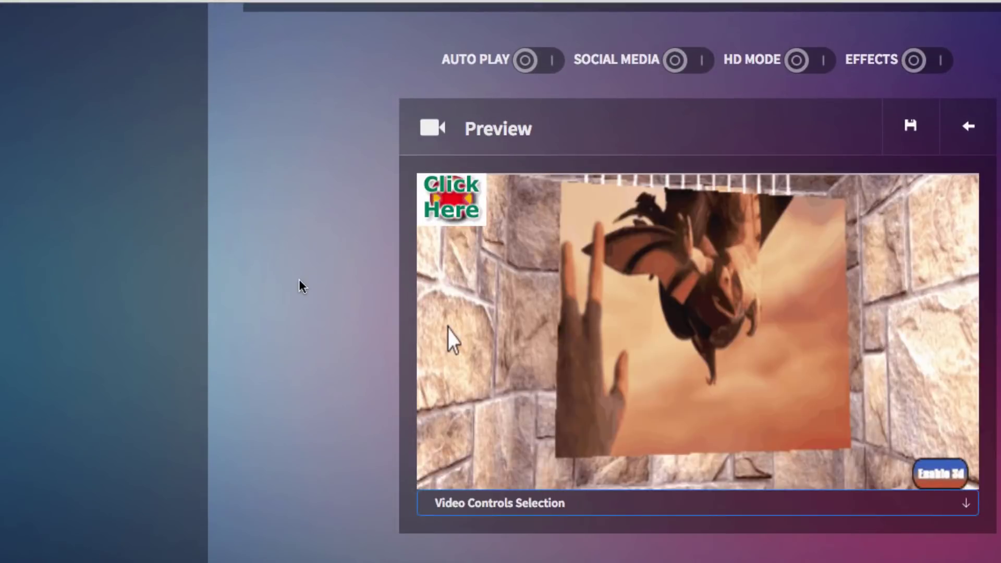
scroll(299, 279, "up", 7)
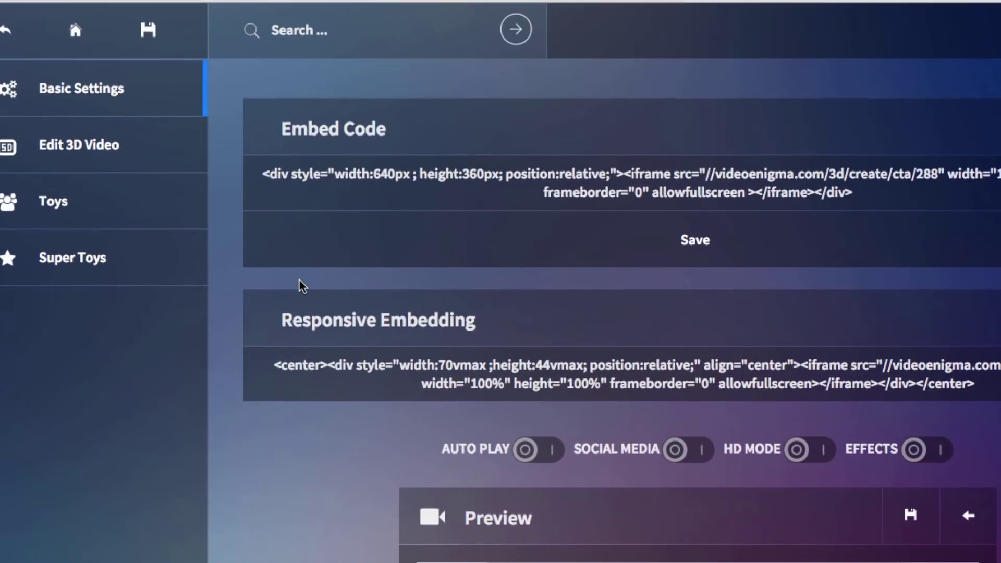
left_click(6, 32)
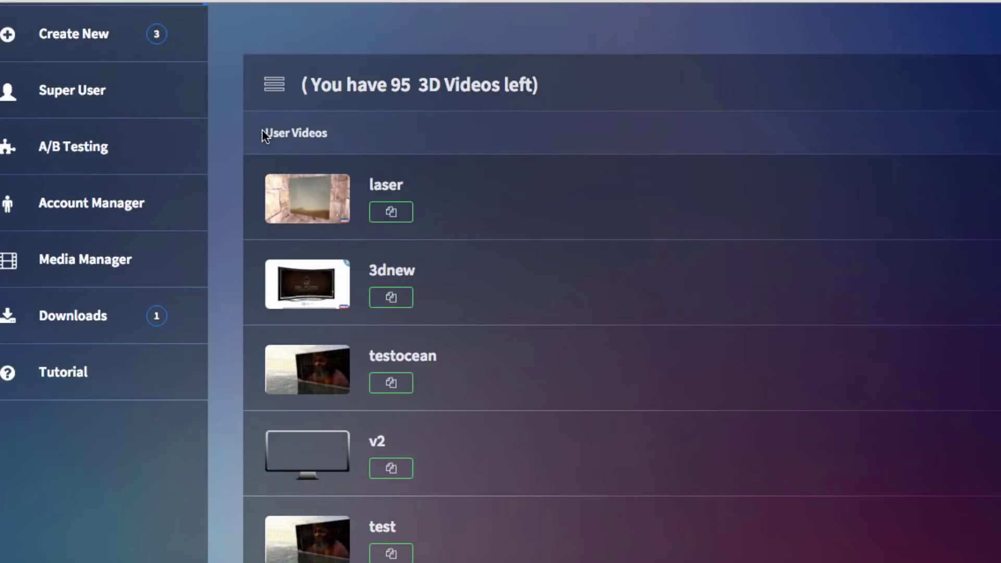
scroll(239, 77, "up", 2)
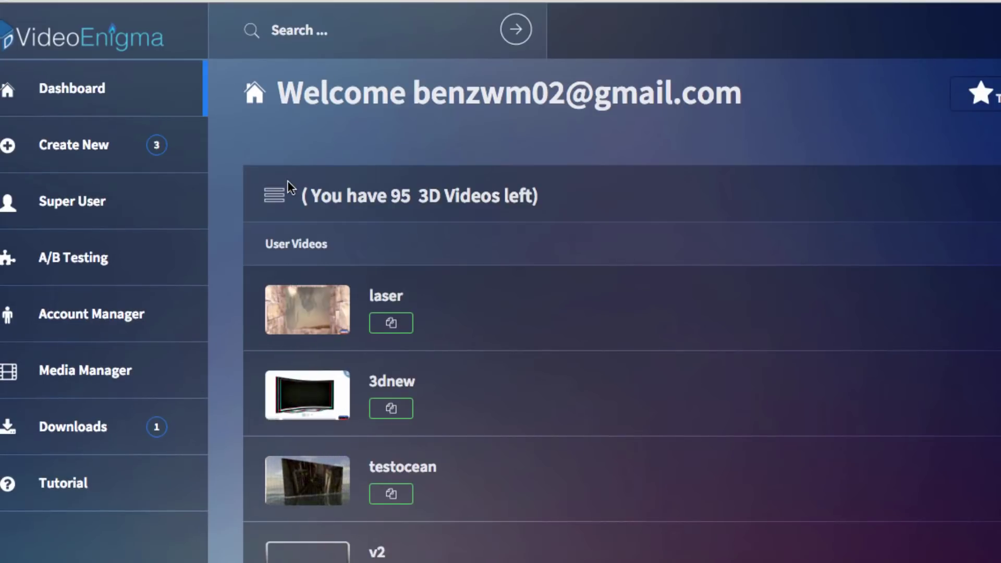
scroll(218, 296, "down", 1)
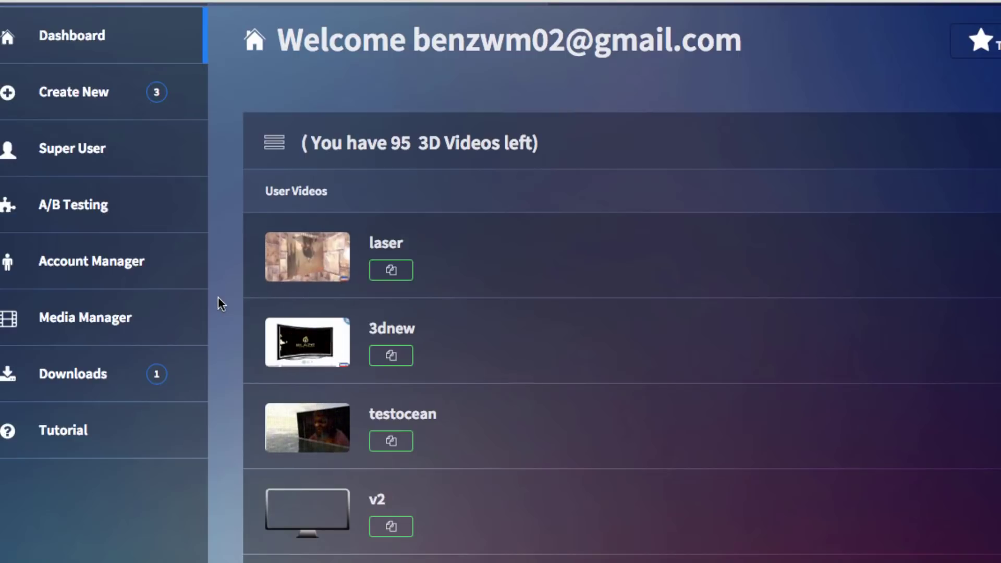
scroll(218, 296, "down", 1)
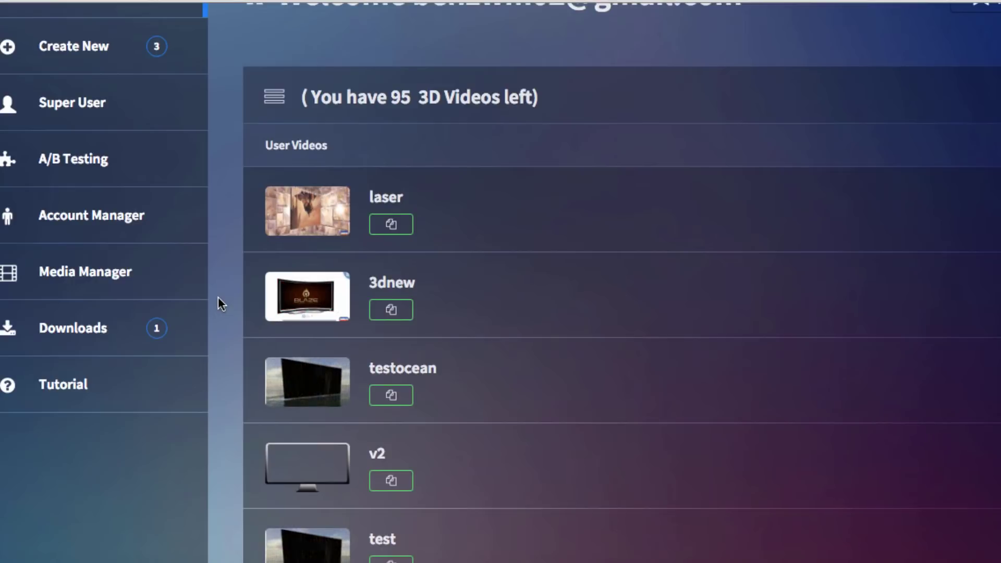
scroll(218, 298, "up", 2)
scroll(218, 298, "down", 2)
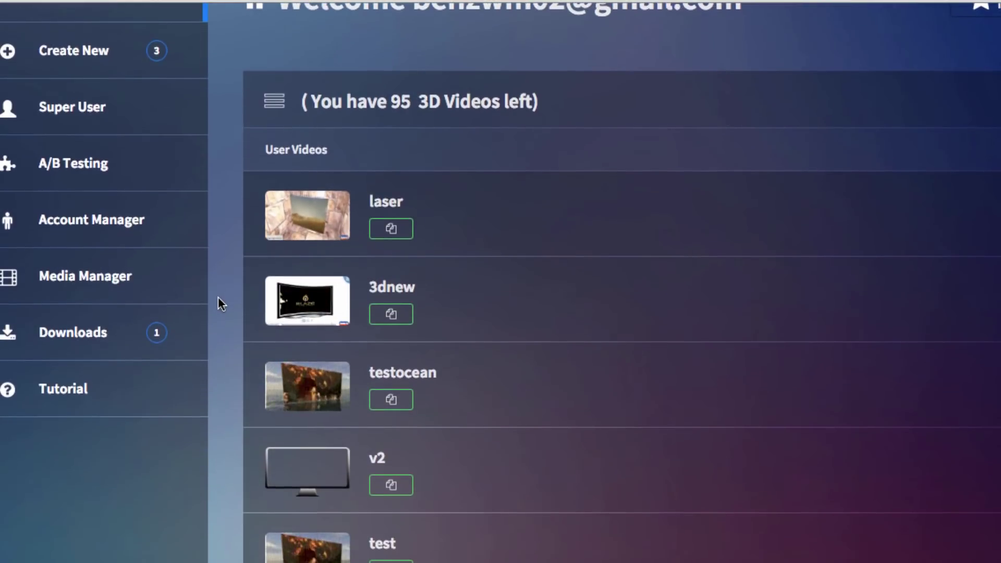
scroll(218, 301, "down", 1)
scroll(218, 301, "up", 2)
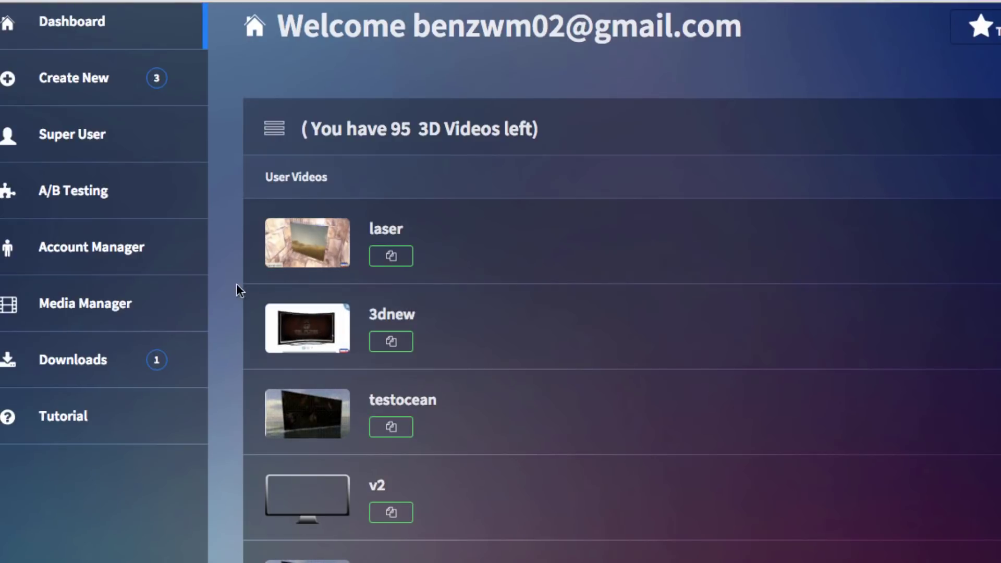
scroll(224, 297, "up", 2)
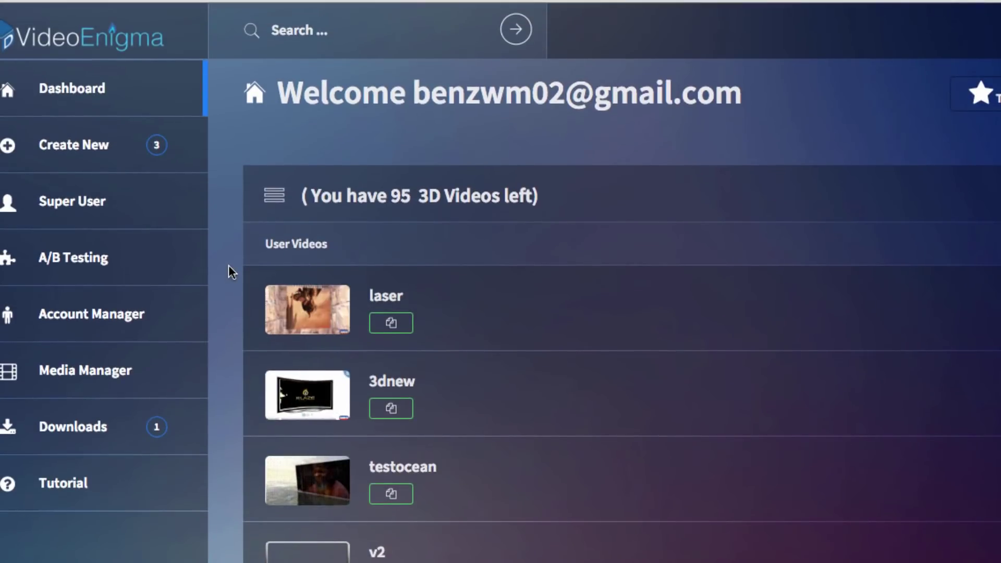
scroll(233, 251, "down", 6)
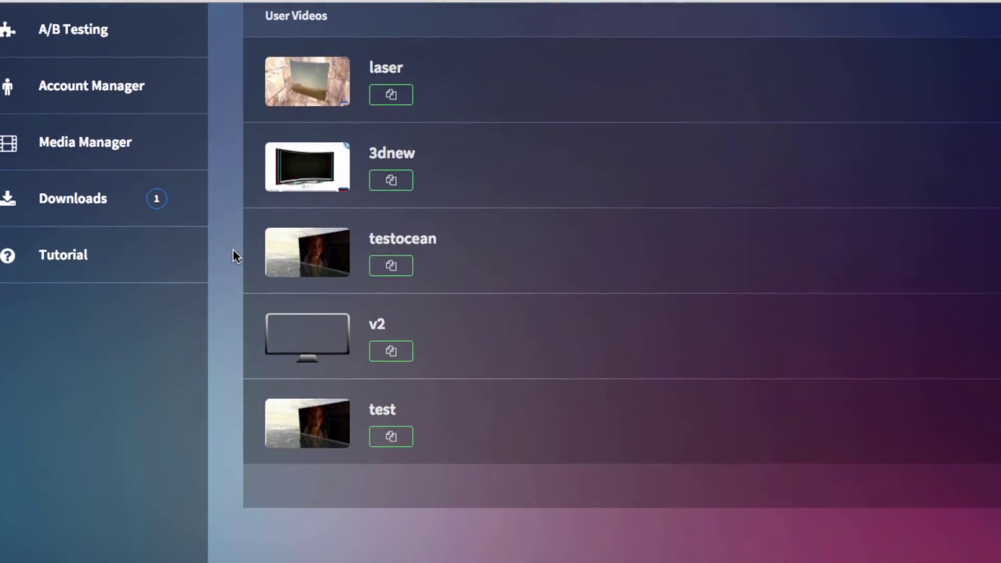
scroll(233, 250, "up", 6)
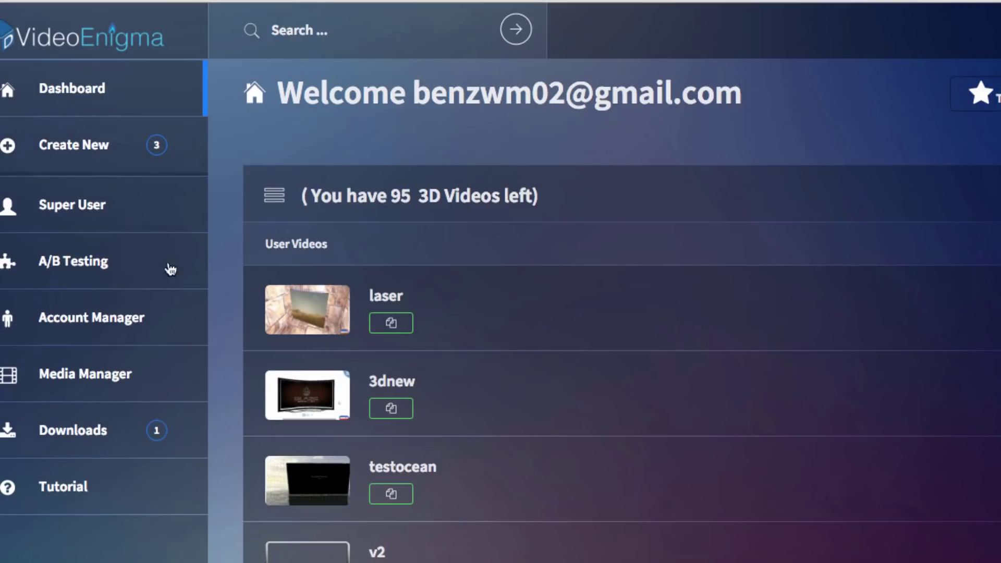
scroll(279, 405, "down", 5)
scroll(279, 407, "down", 1)
scroll(279, 406, "up", 4)
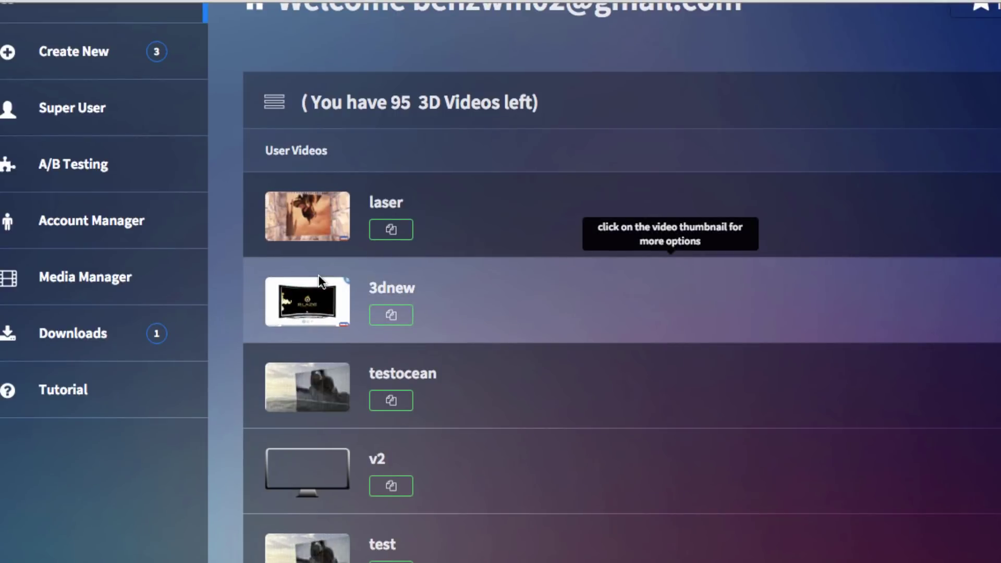
scroll(256, 189, "up", 1)
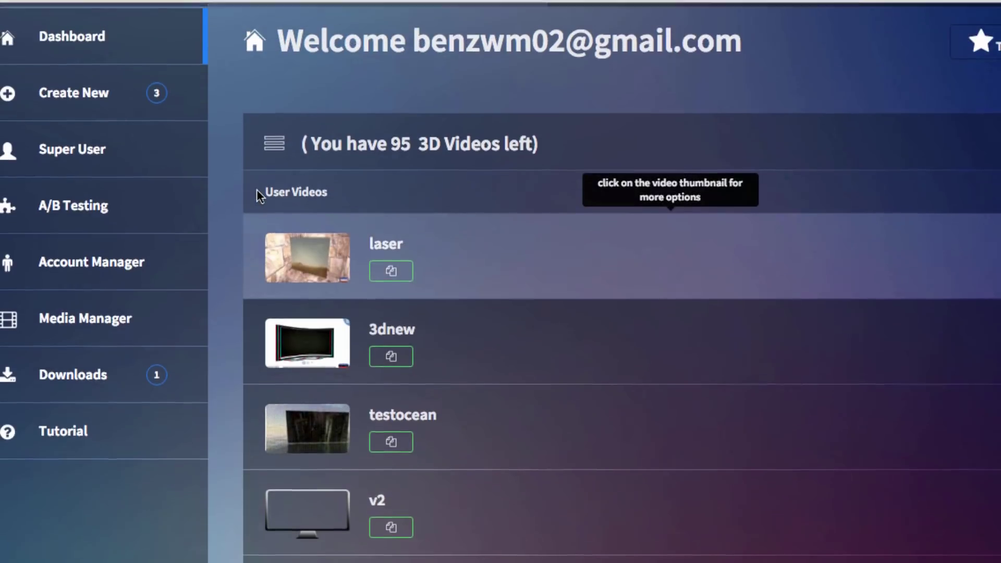
scroll(258, 169, "down", 4)
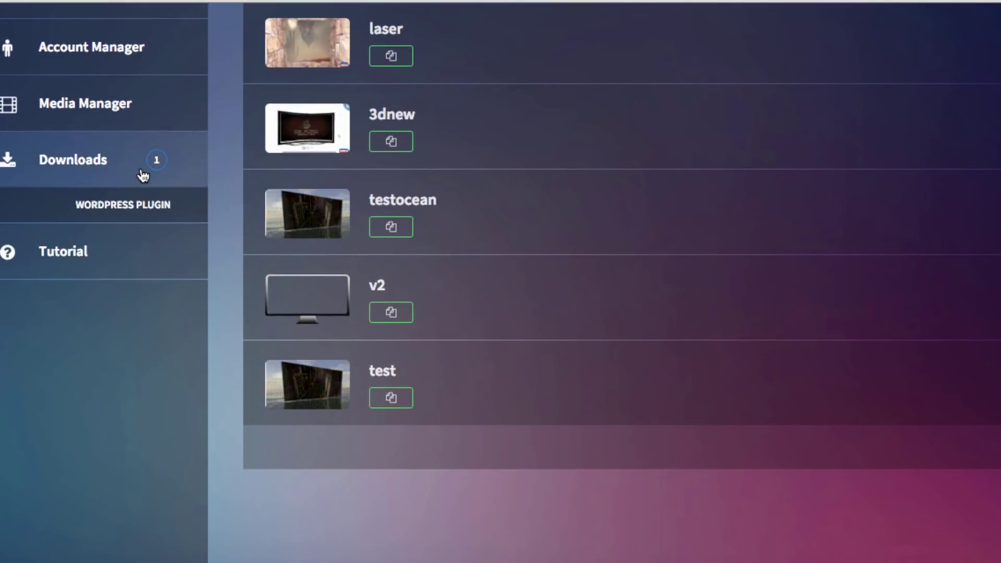
scroll(111, 284, "up", 3)
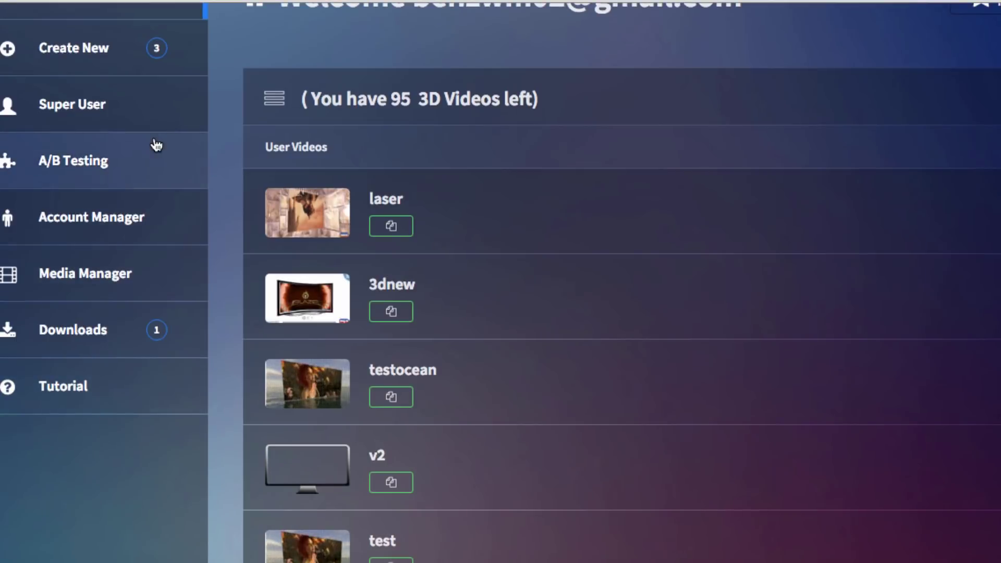
scroll(249, 195, "up", 2)
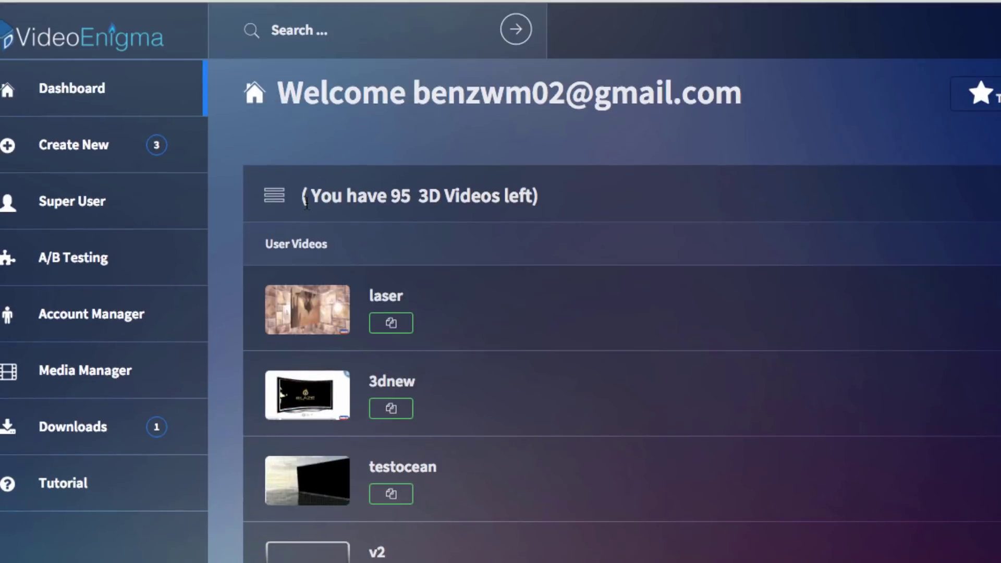
scroll(255, 162, "down", 1)
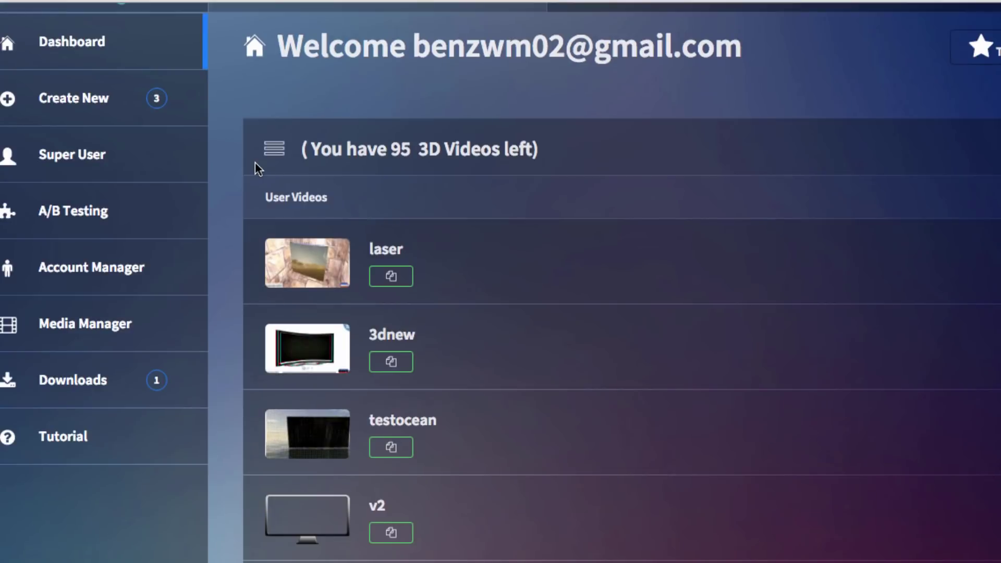